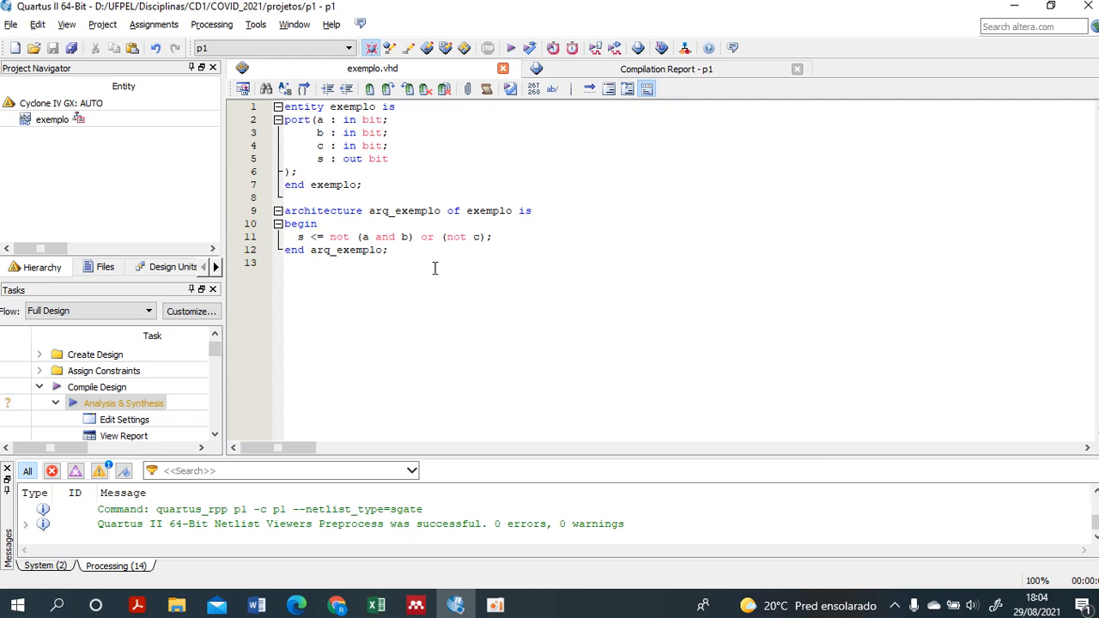
- Run Analysis & Synthesis on the exemplo.vhd design and approve removing p1.cmp.hdb from Google Drive
double_click(127, 403)
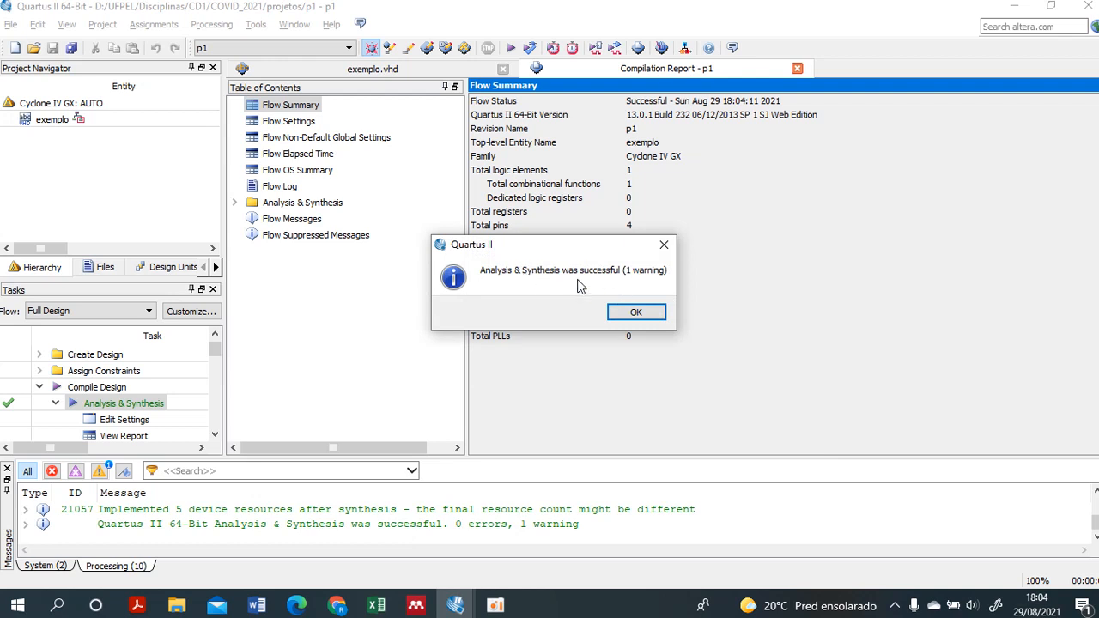
click(647, 315)
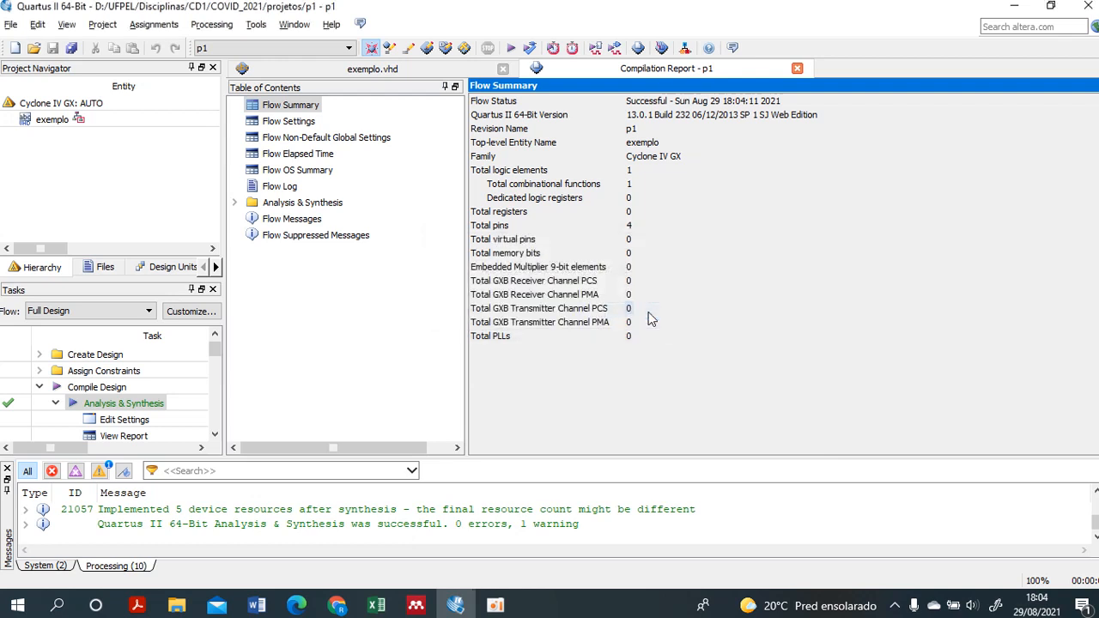
click(387, 69)
click(420, 251)
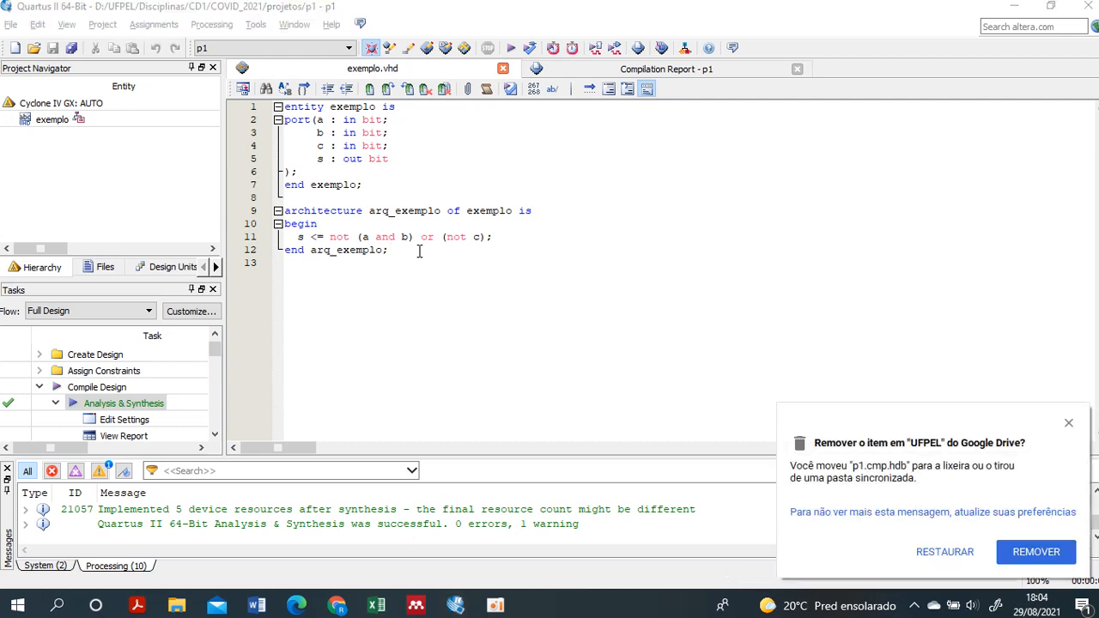
click(1037, 552)
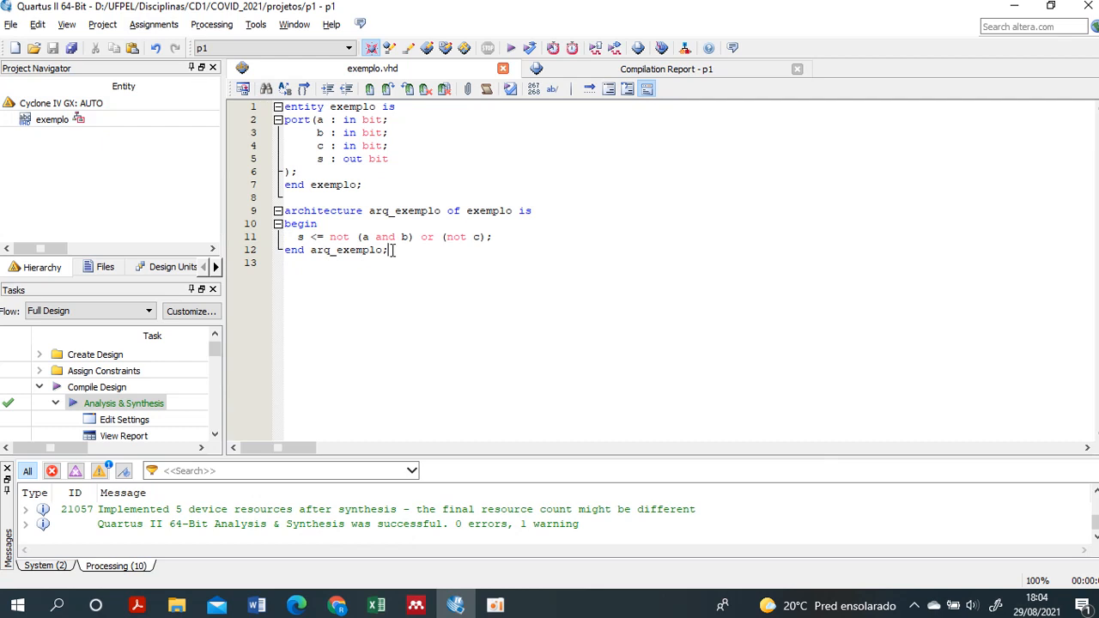
- Create a new University Program VWF file for simulating the design
click(15, 49)
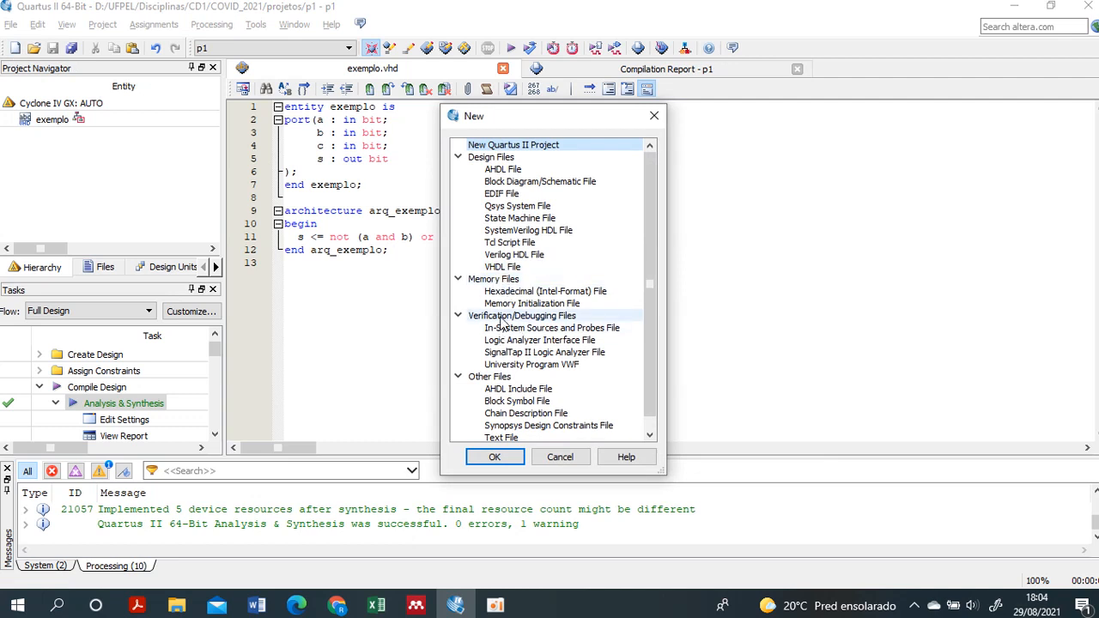
click(540, 365)
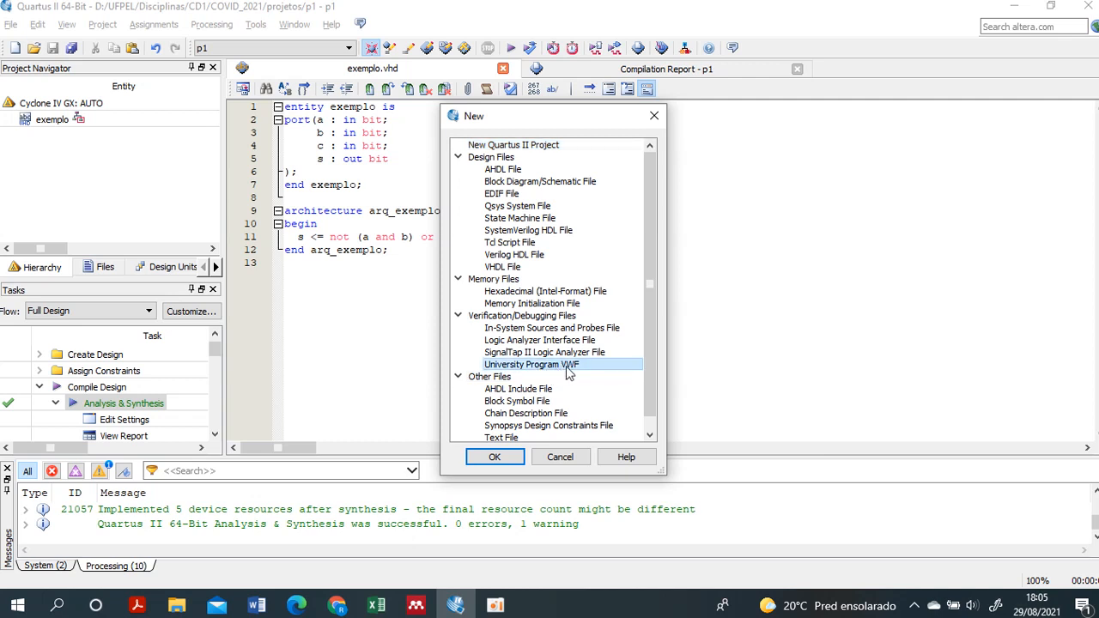
click(495, 458)
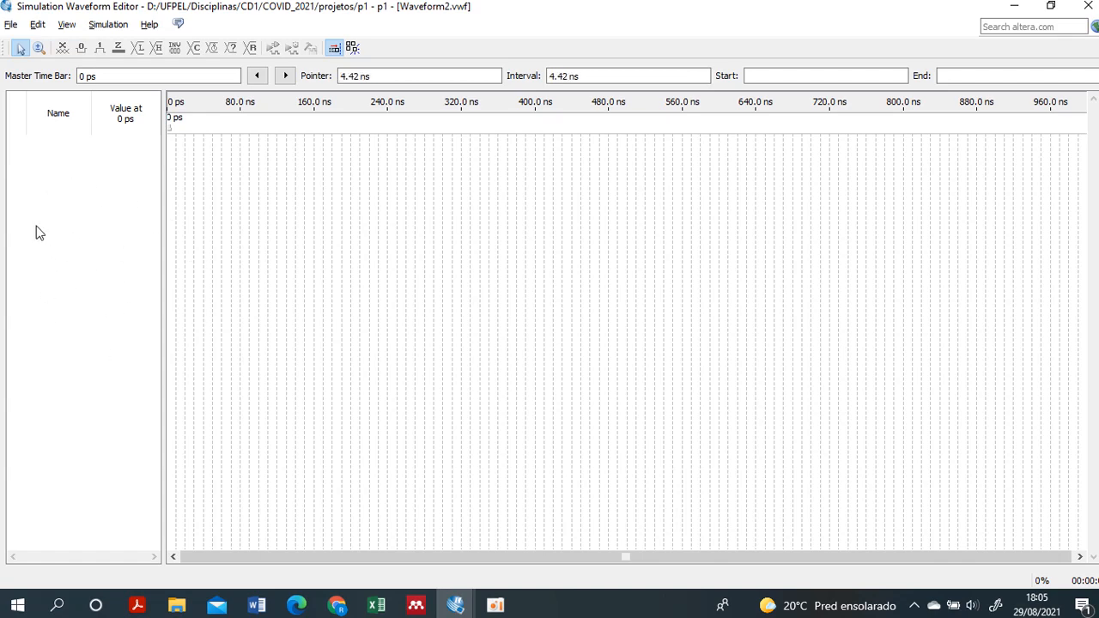
- Insert the pins a, b, c and s into the waveform file, finding them in the Node Finder with the "Pins: all" filter
right_click(85, 235)
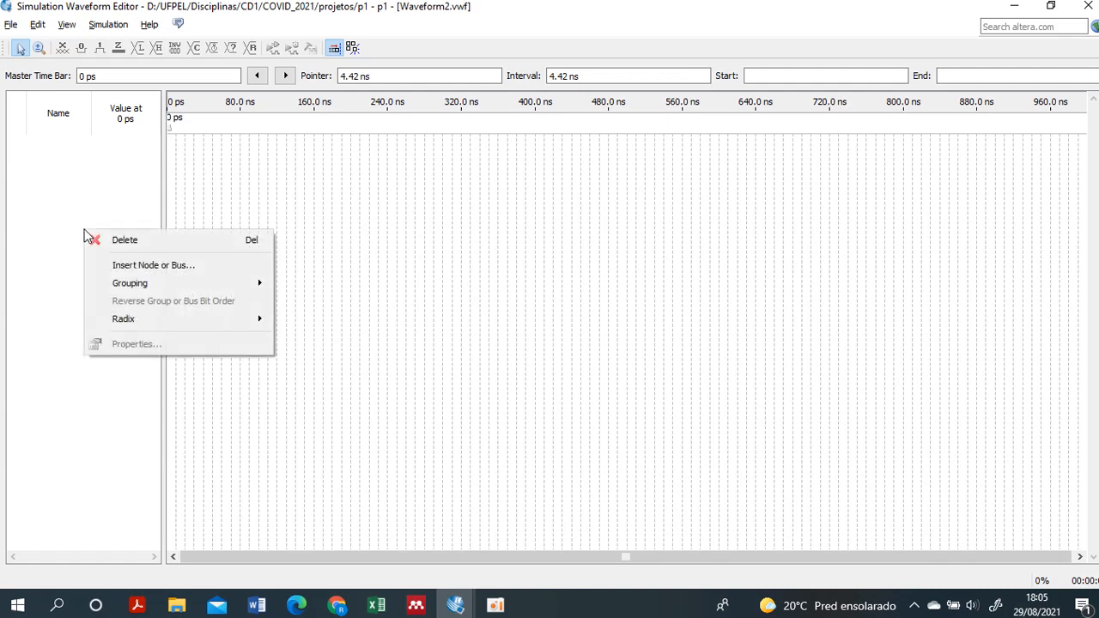
click(135, 269)
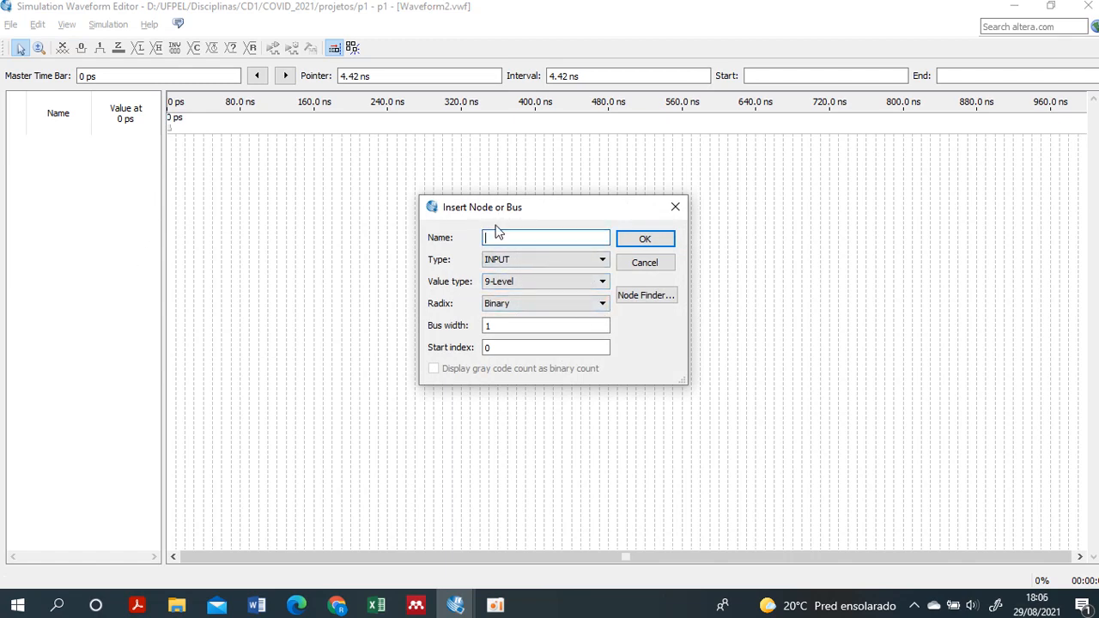
click(647, 295)
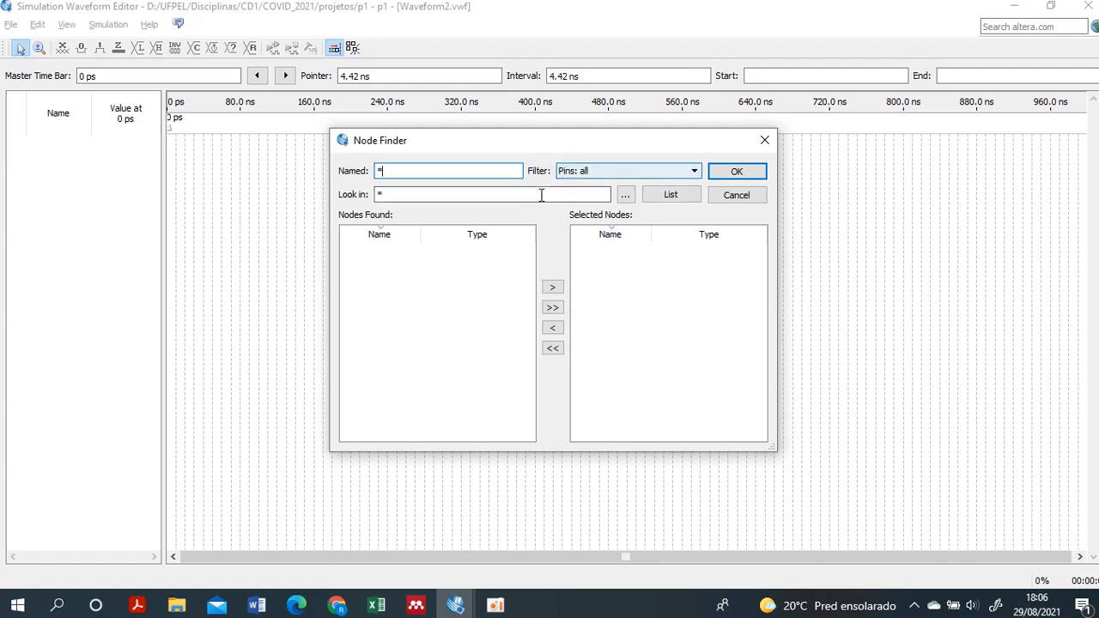
click(674, 194)
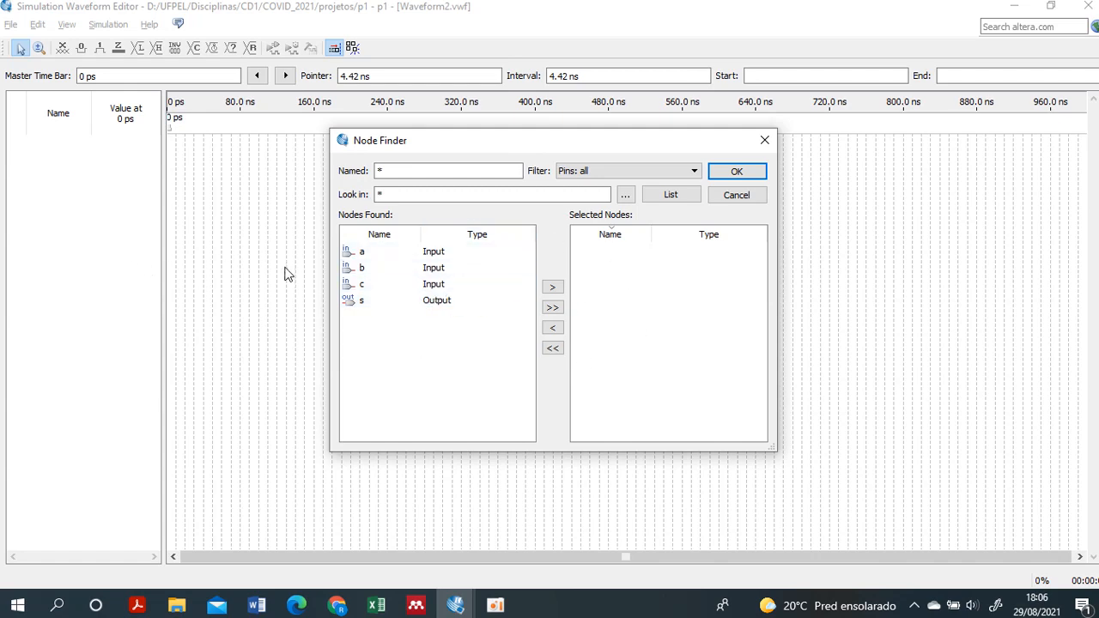
click(552, 309)
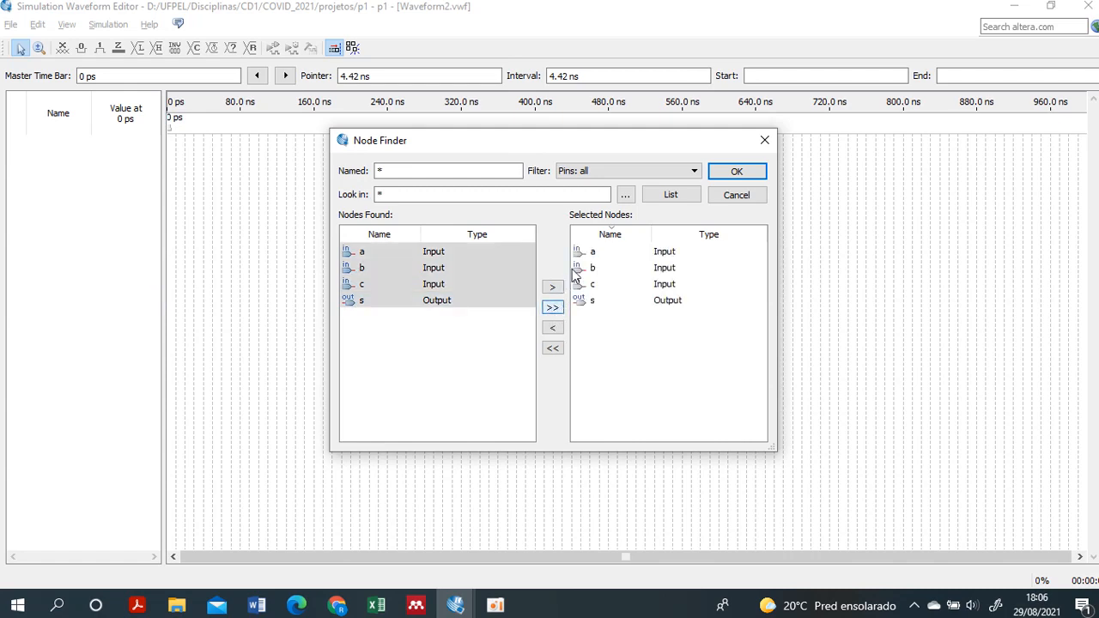
click(737, 171)
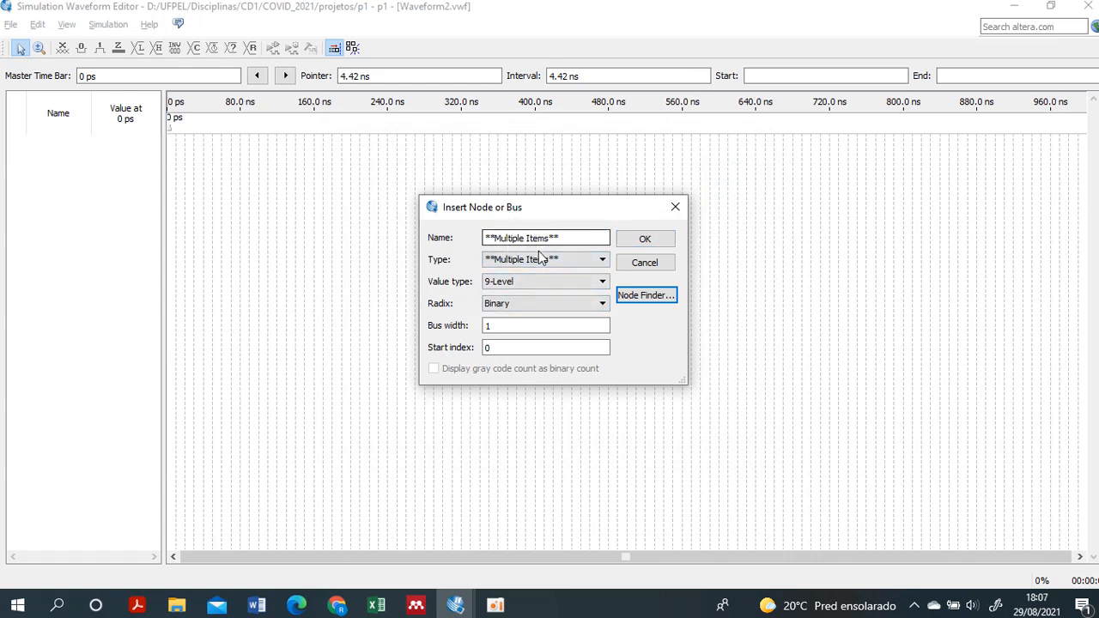
click(655, 241)
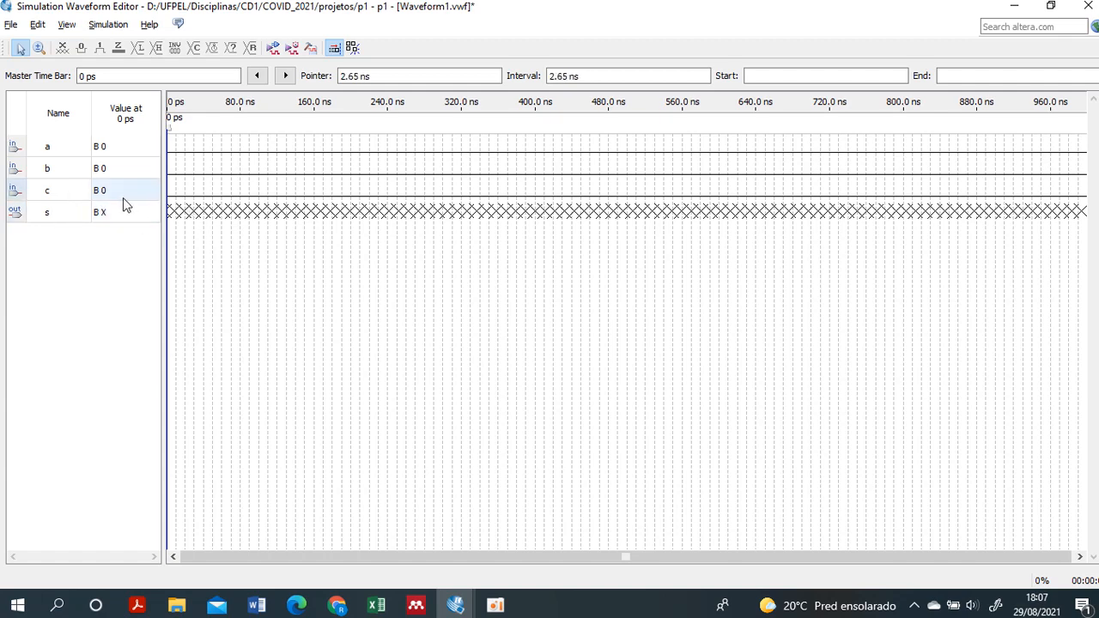
- Try the forcing unknown, forcing low, forcing high and high-impedance values on input a's whole waveform
click(73, 212)
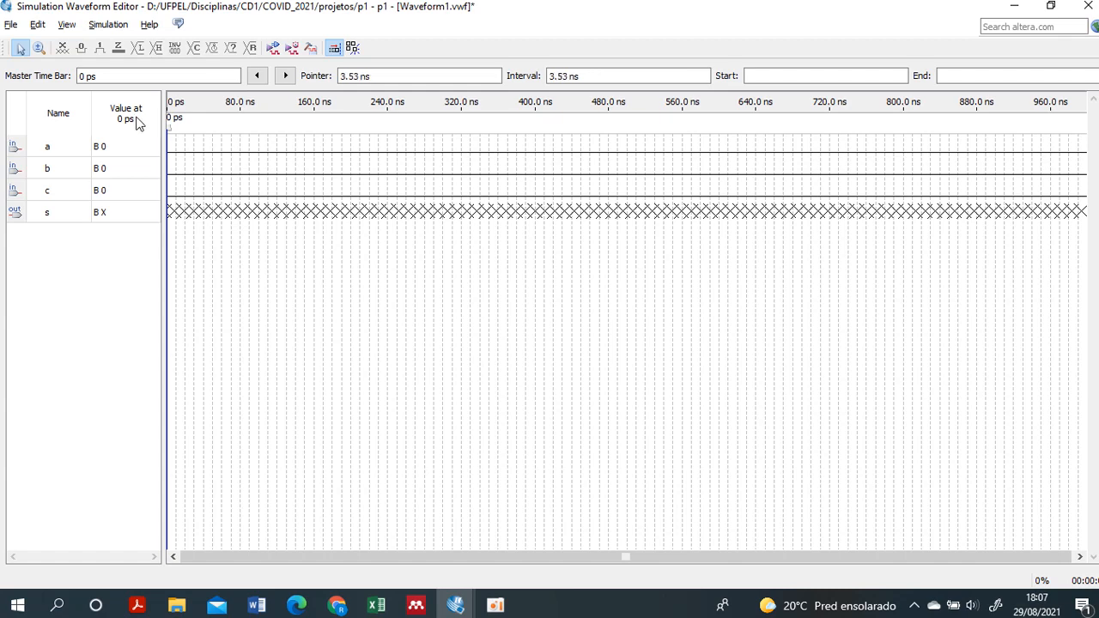
click(63, 147)
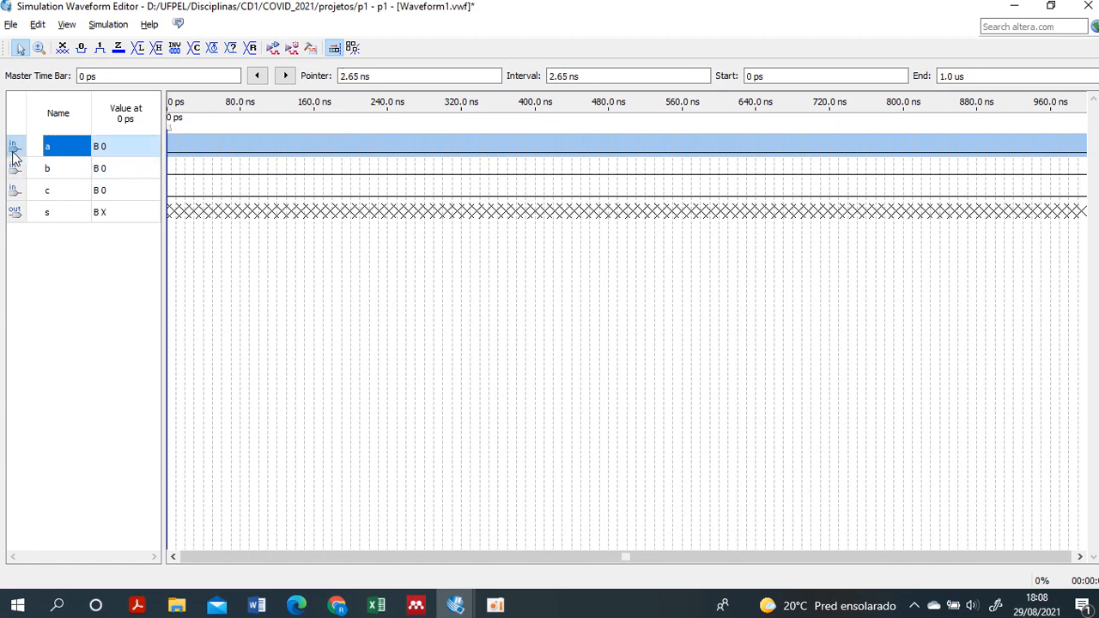
click(62, 48)
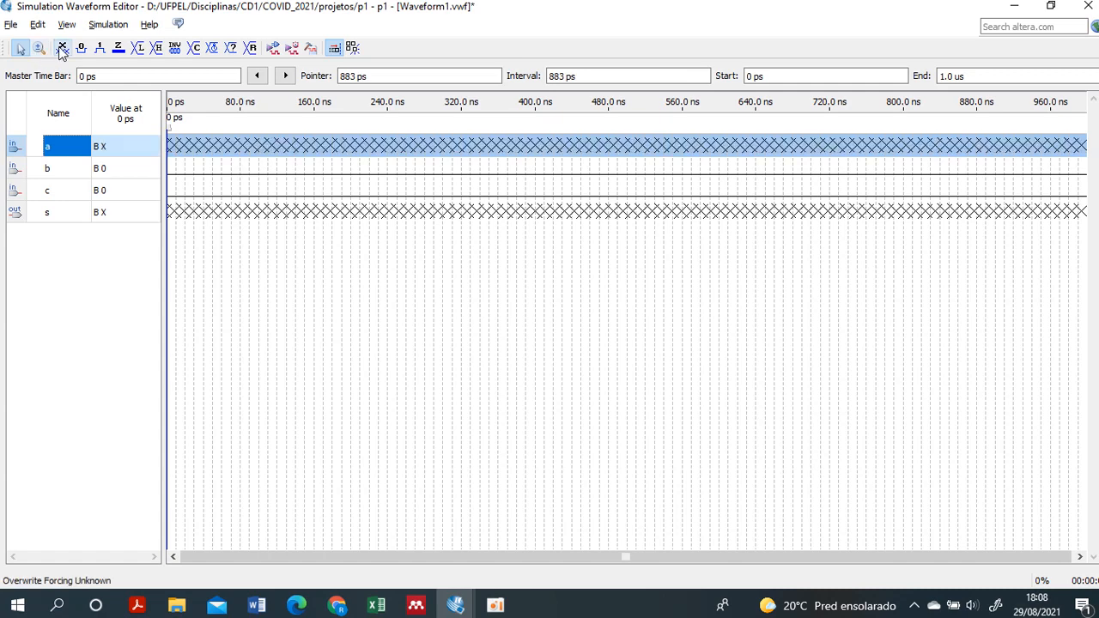
click(81, 48)
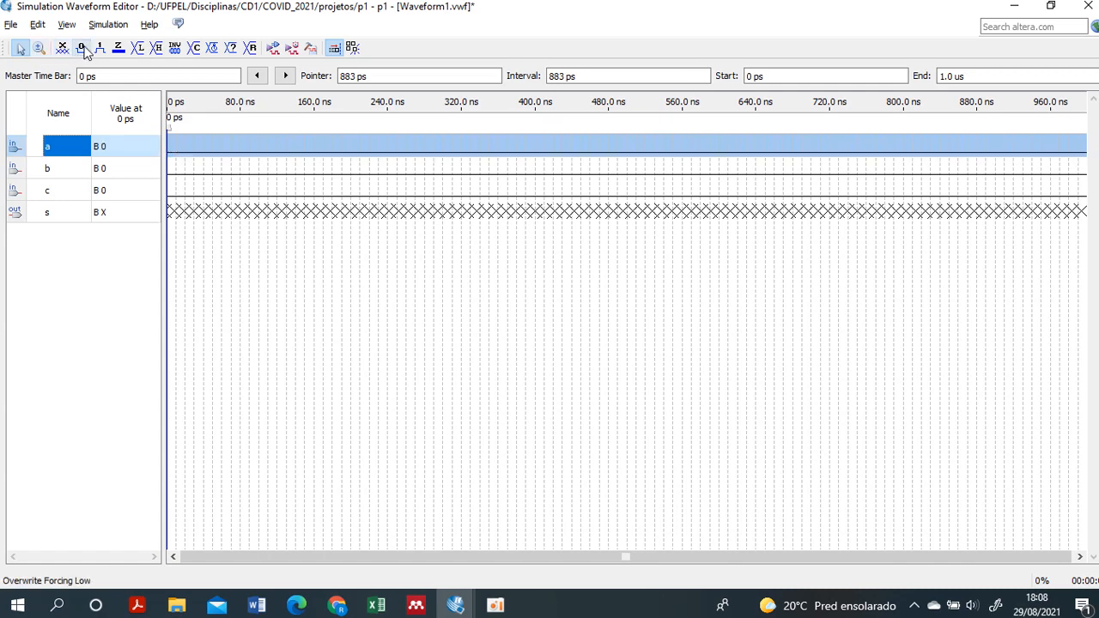
click(100, 49)
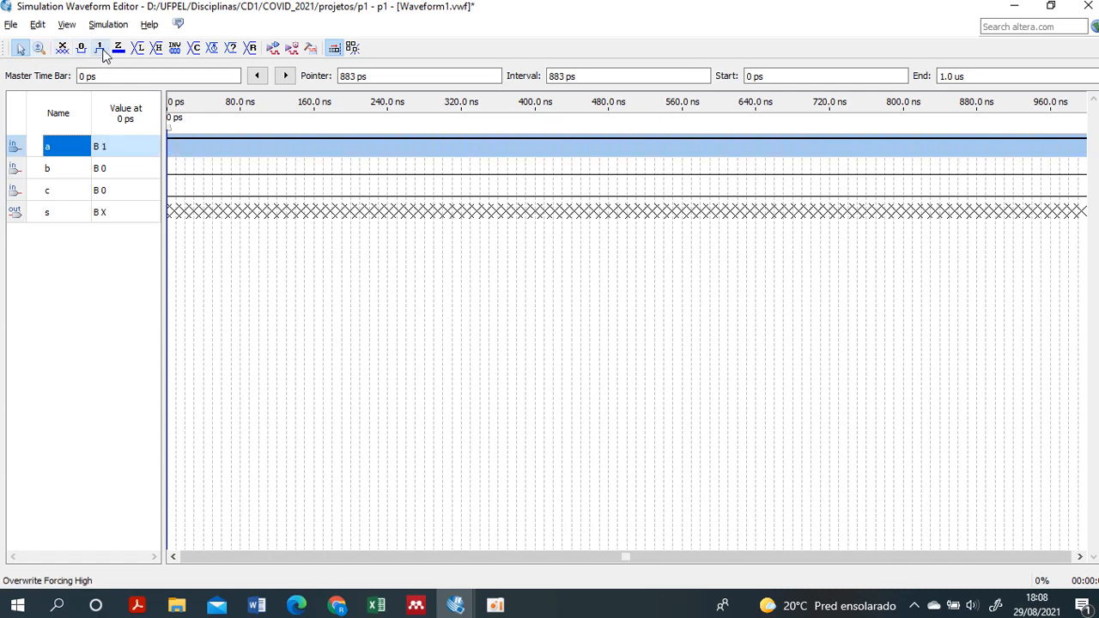
click(118, 49)
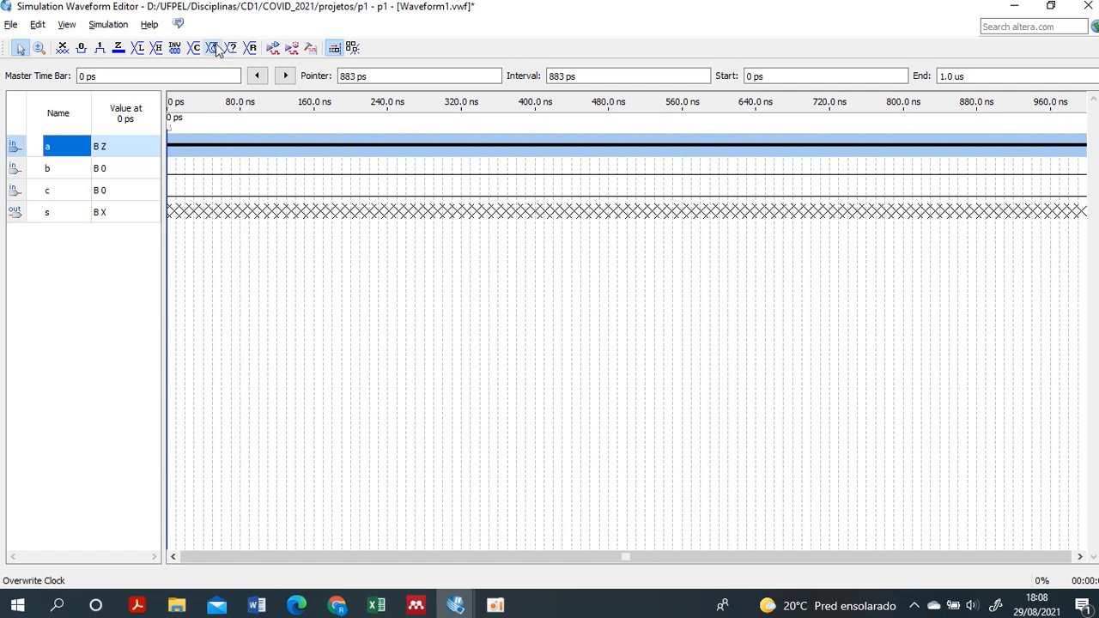
- Overwrite input a's waveform with a clock that has a 20 ns period
click(213, 50)
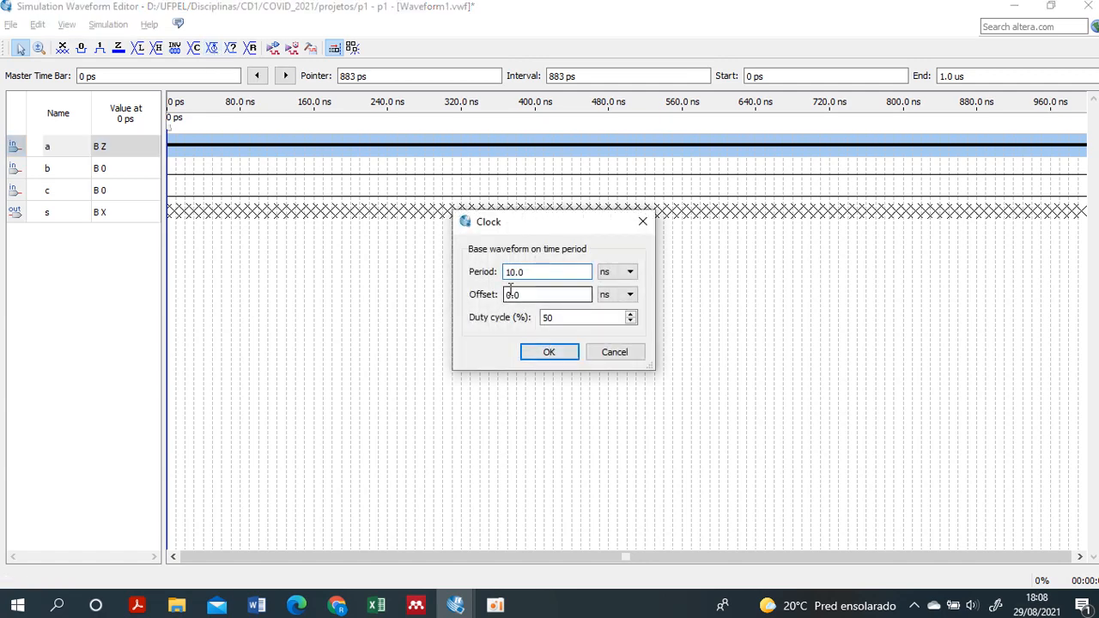
click(513, 273)
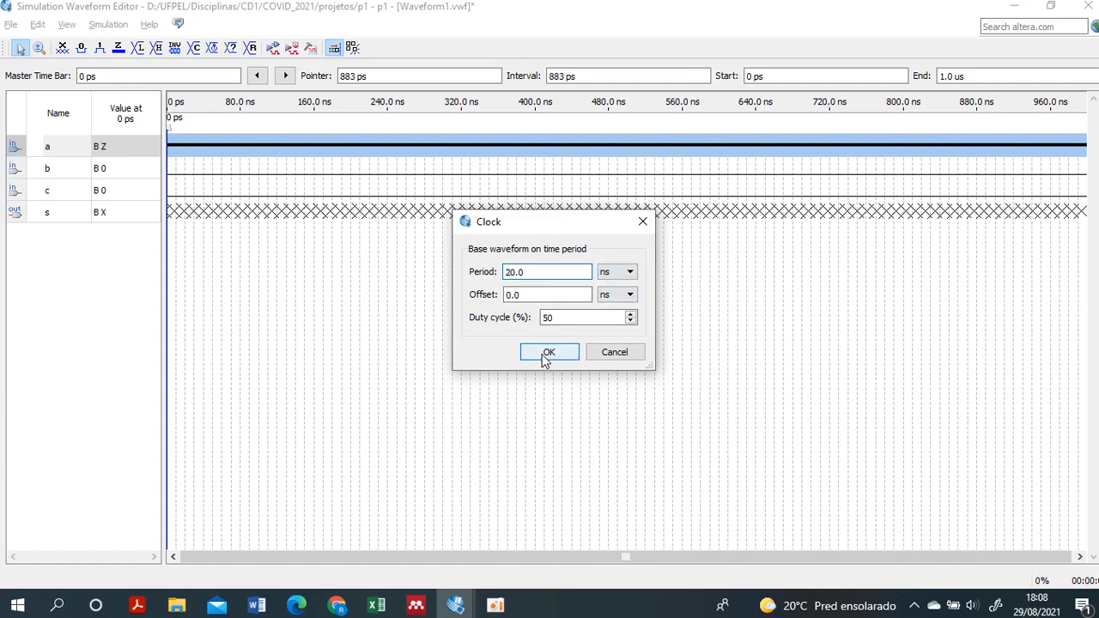
click(547, 354)
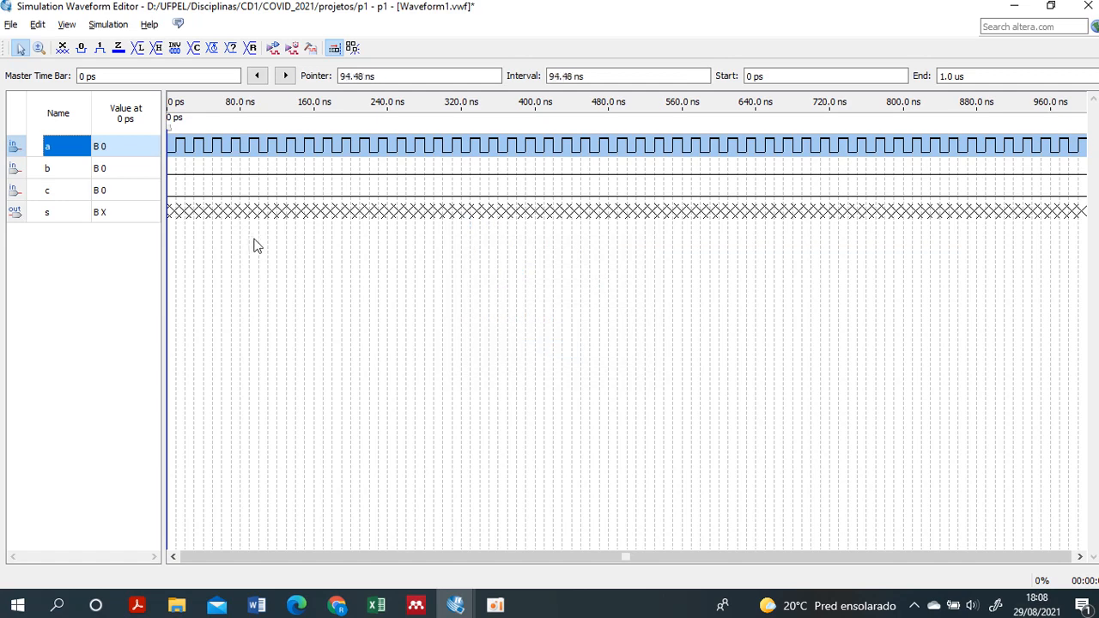
click(170, 156)
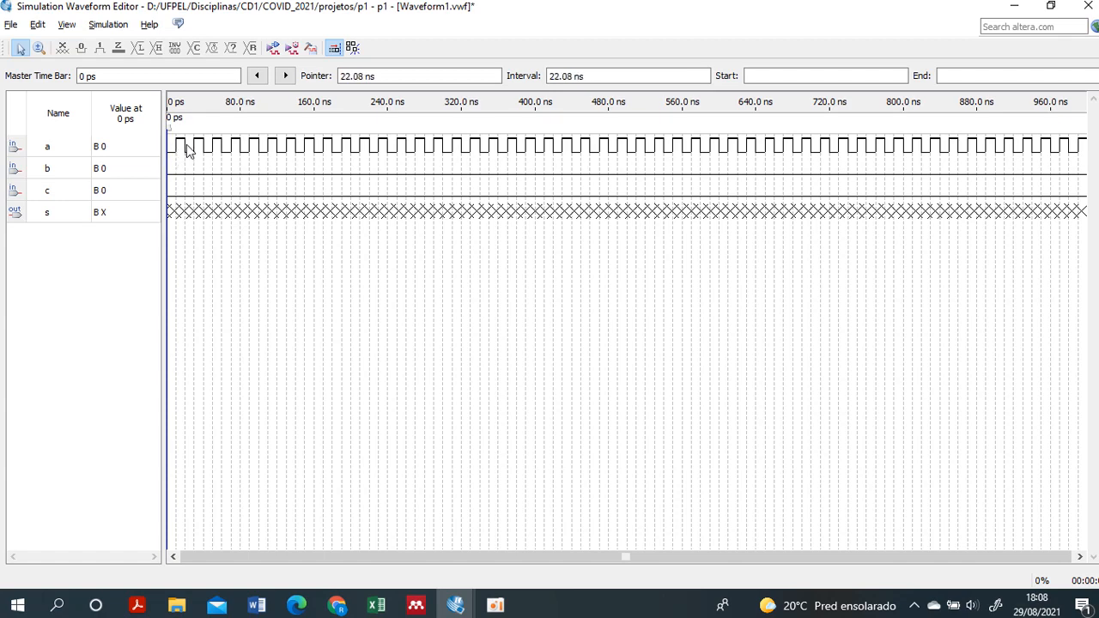
- Overwrite input b's waveform with a clock that has a 40 ns period
click(60, 176)
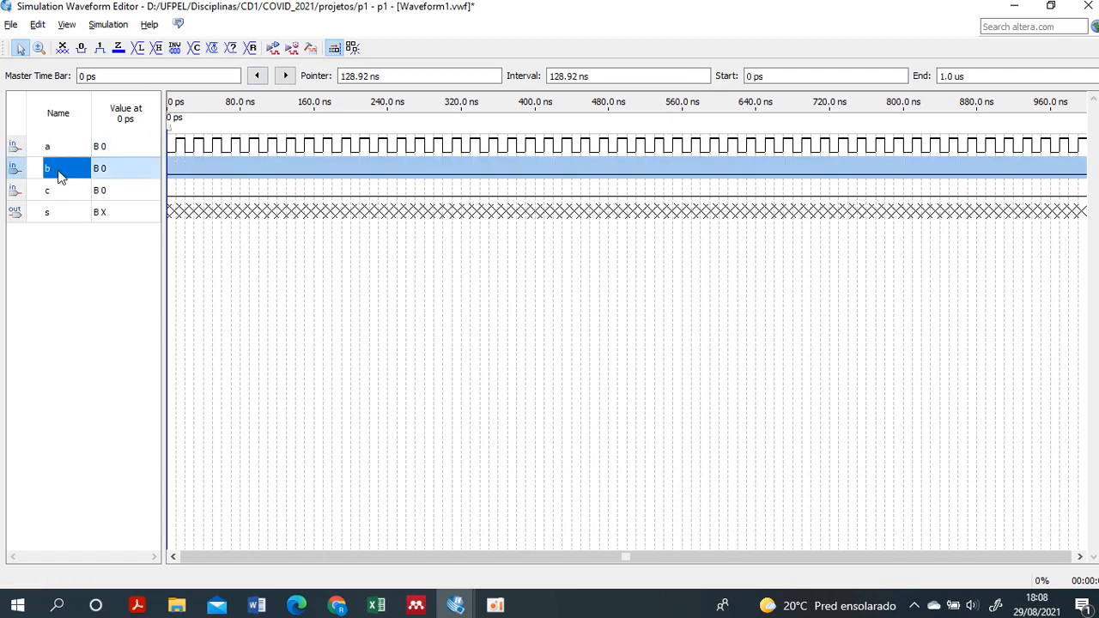
click(213, 48)
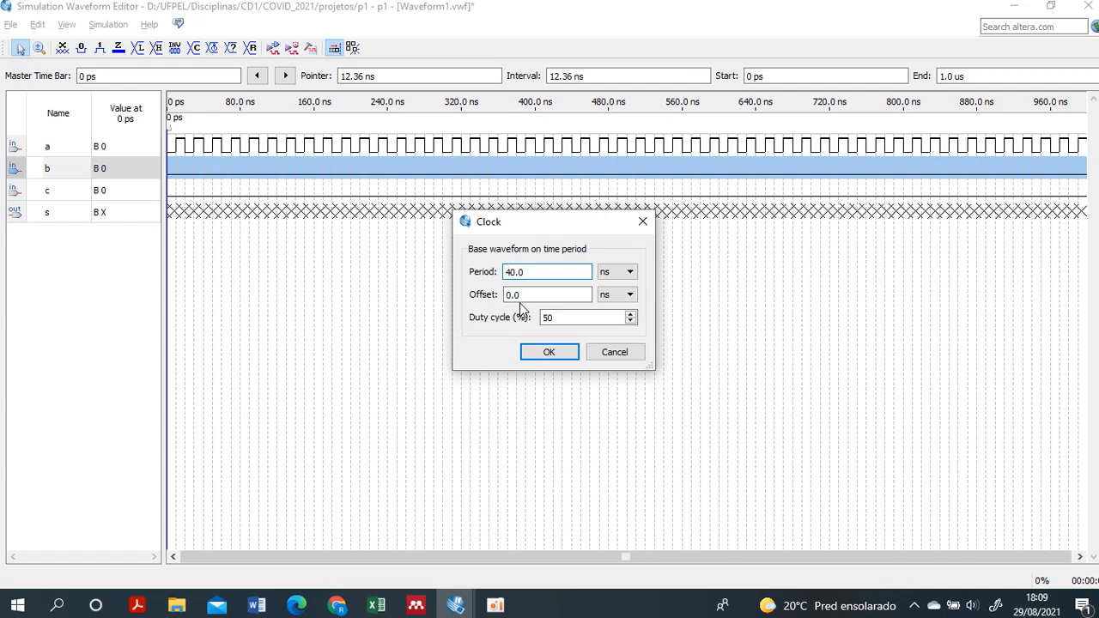
click(550, 353)
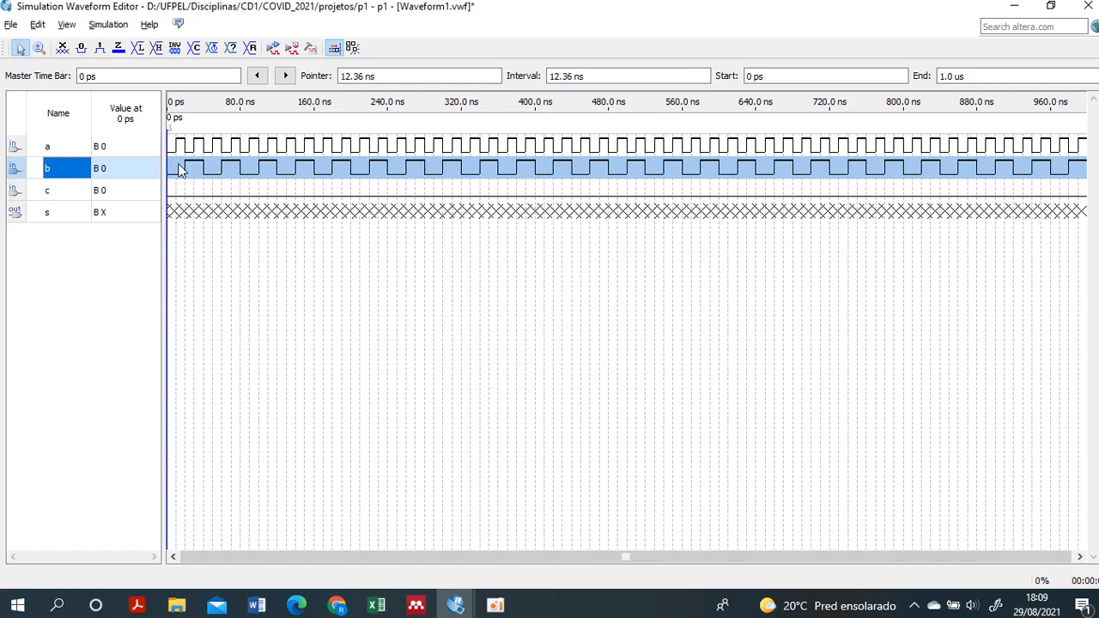
- Overwrite input c's waveform with a clock that has an 80 ns period
click(70, 201)
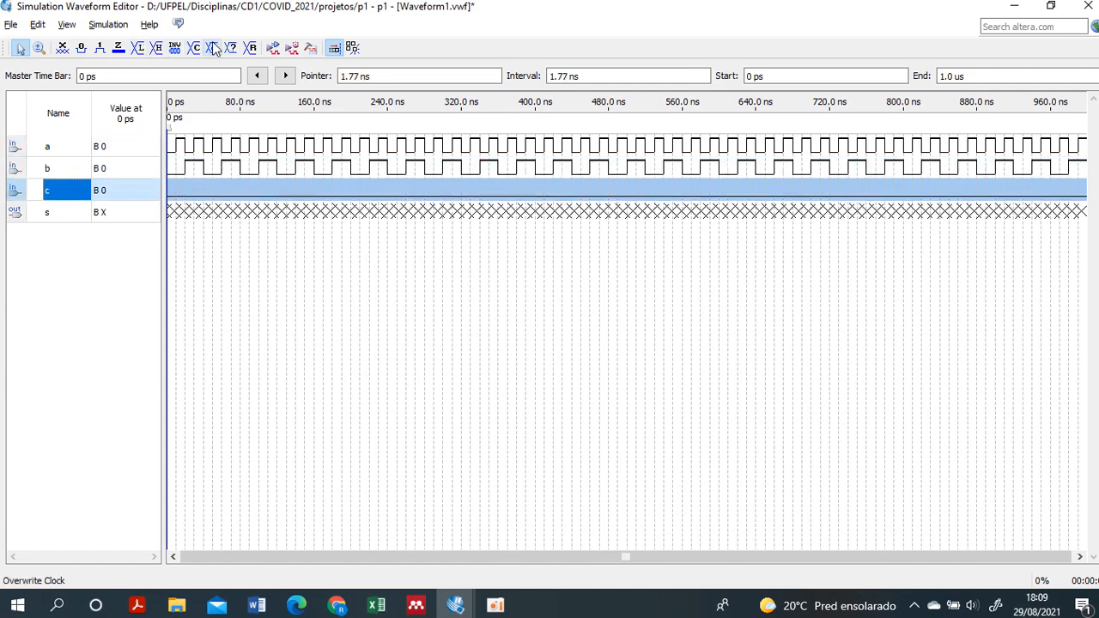
click(218, 50)
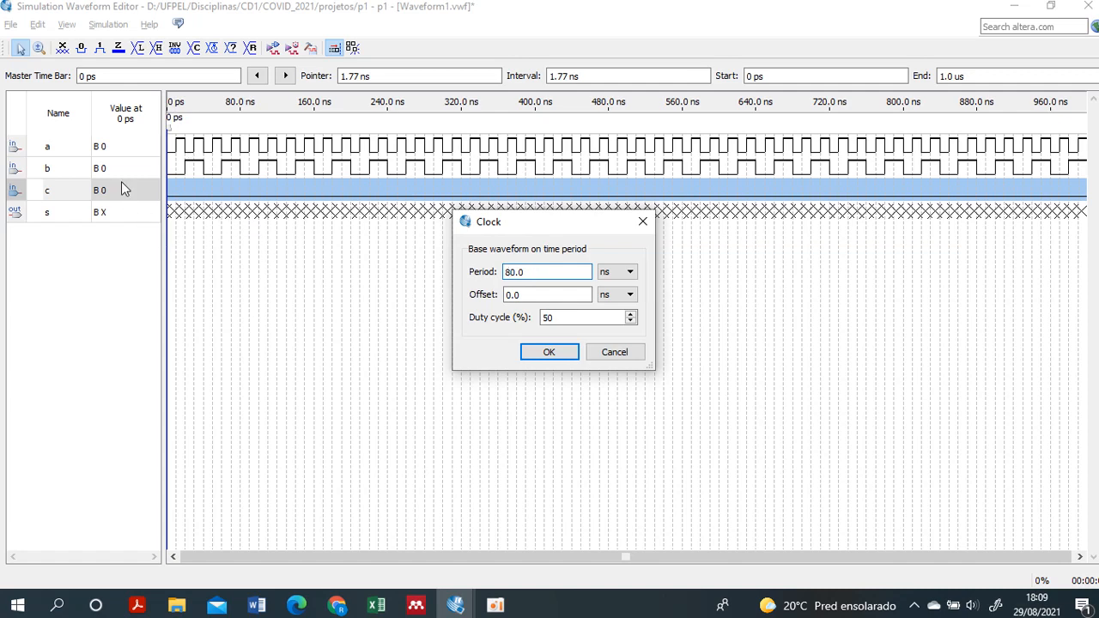
click(550, 354)
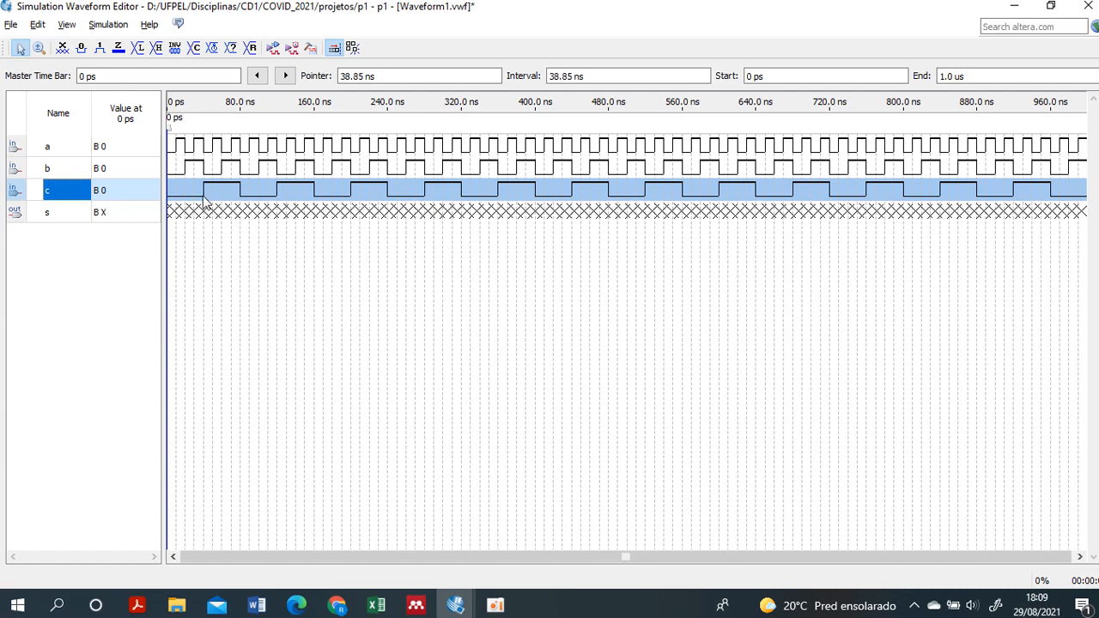
- Examine the a, b and c input waveforms up close, from 0 ps through their first clock periods
click(39, 47)
click(214, 187)
click(209, 187)
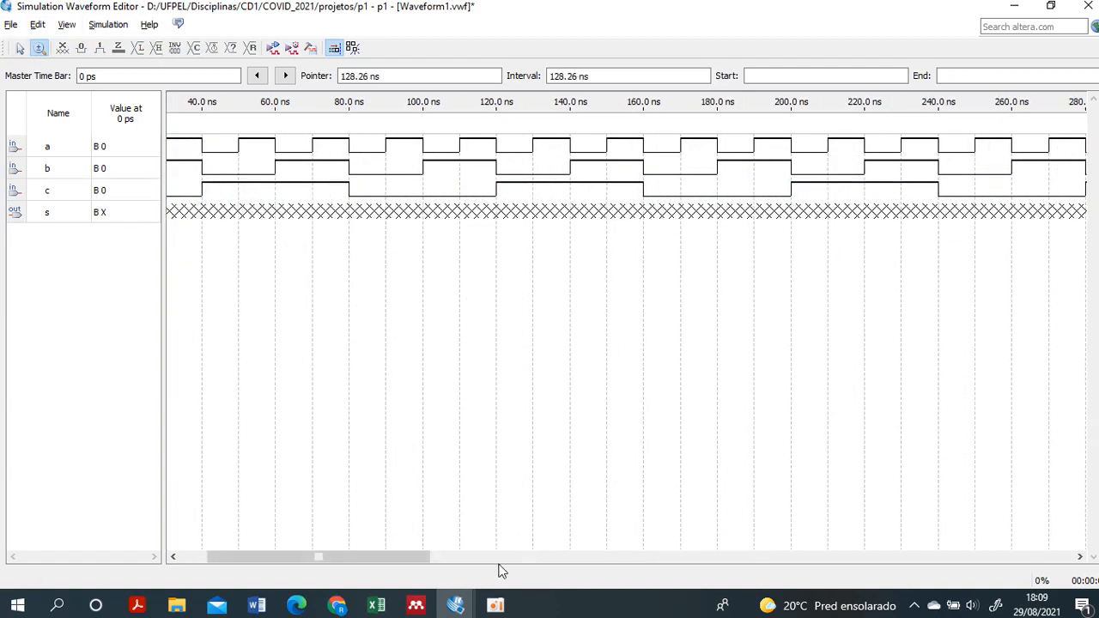
drag(416, 557, 98, 143)
click(21, 49)
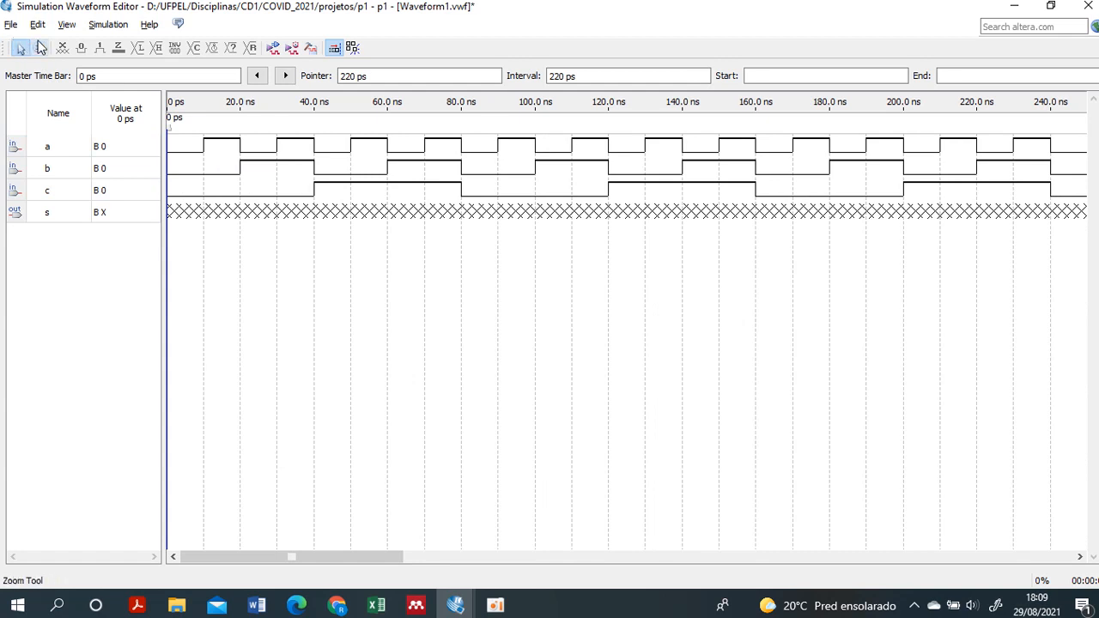
click(38, 49)
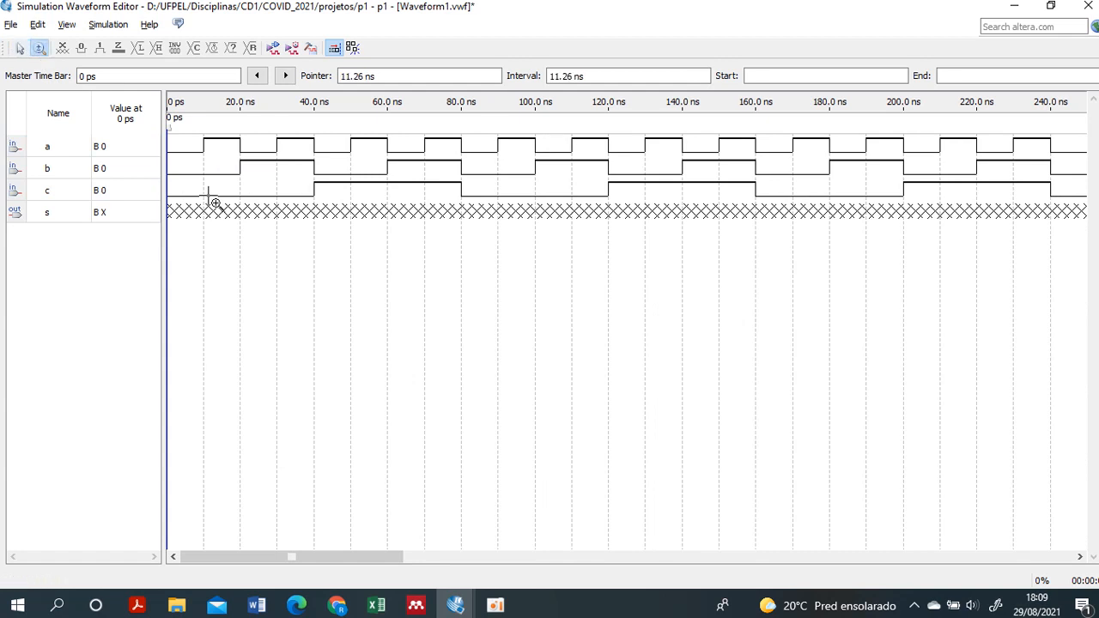
click(221, 242)
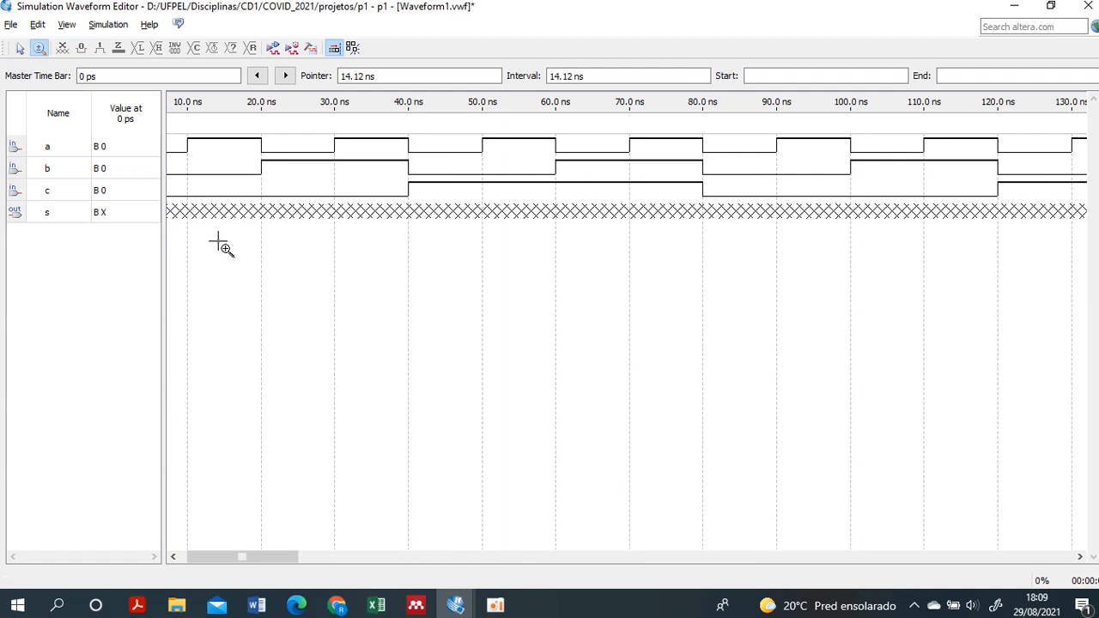
right_click(277, 255)
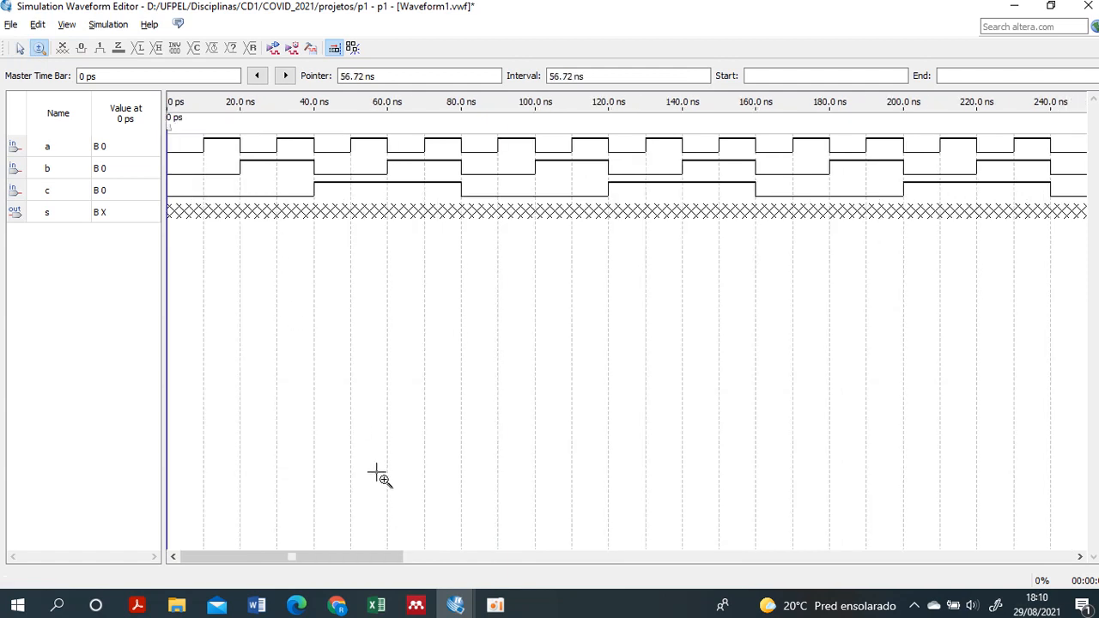
- Save the vector waveform file as teste in the projetos folder, adding it to the current project
click(20, 49)
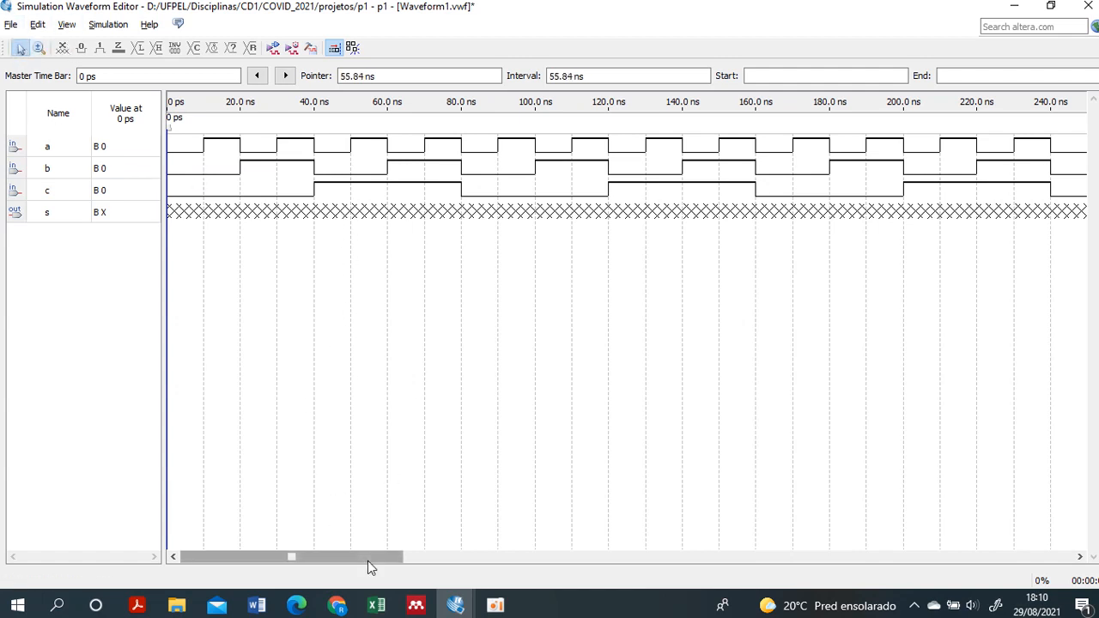
drag(367, 558, 290, 549)
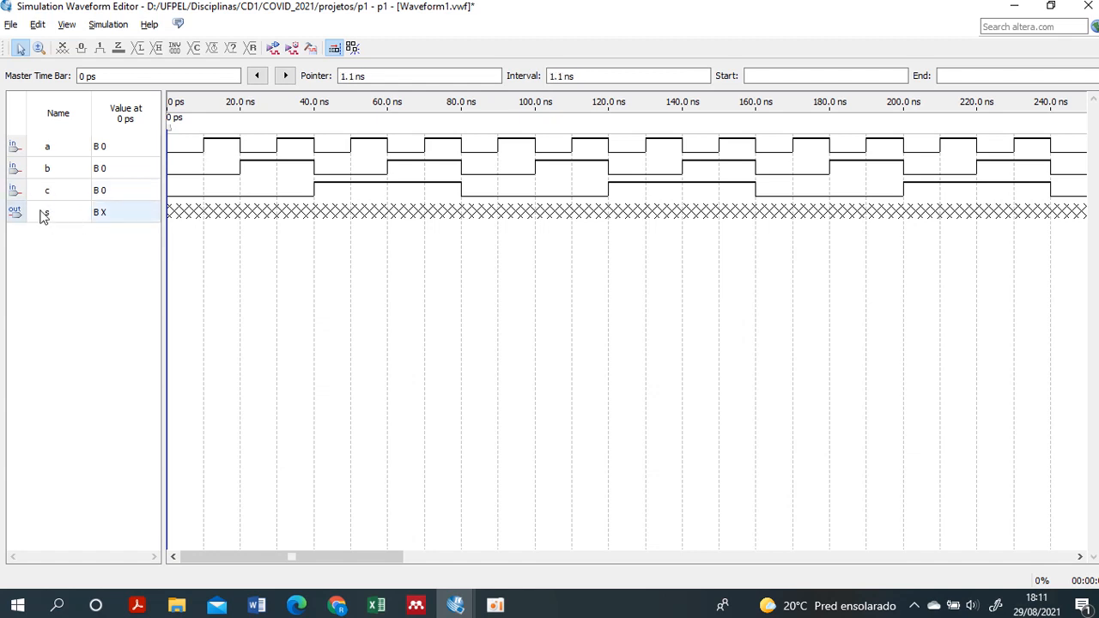
click(11, 24)
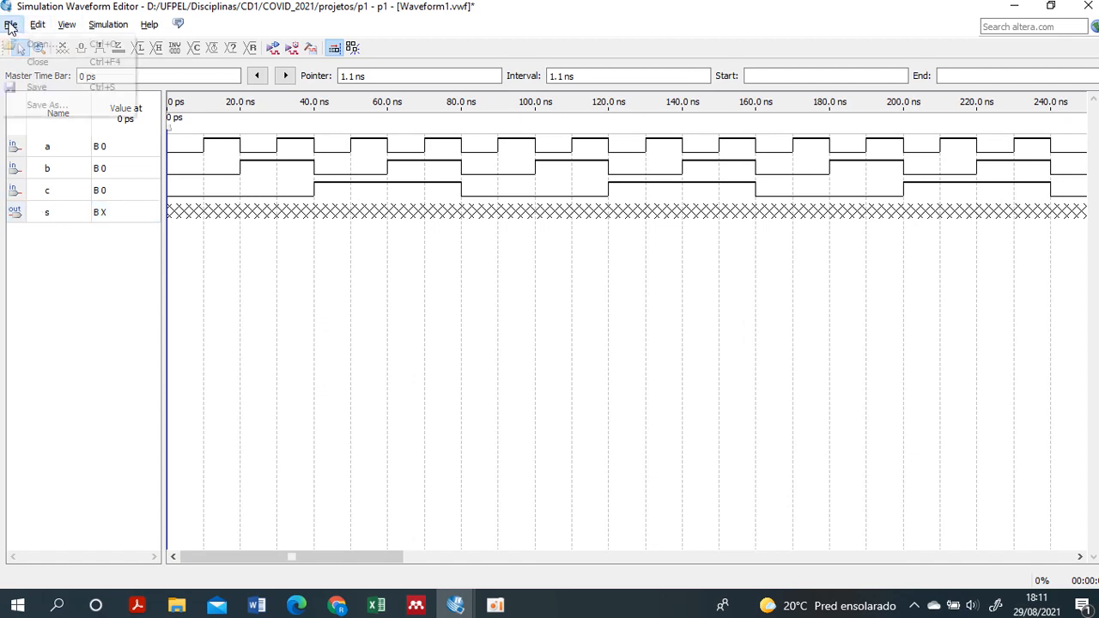
click(38, 88)
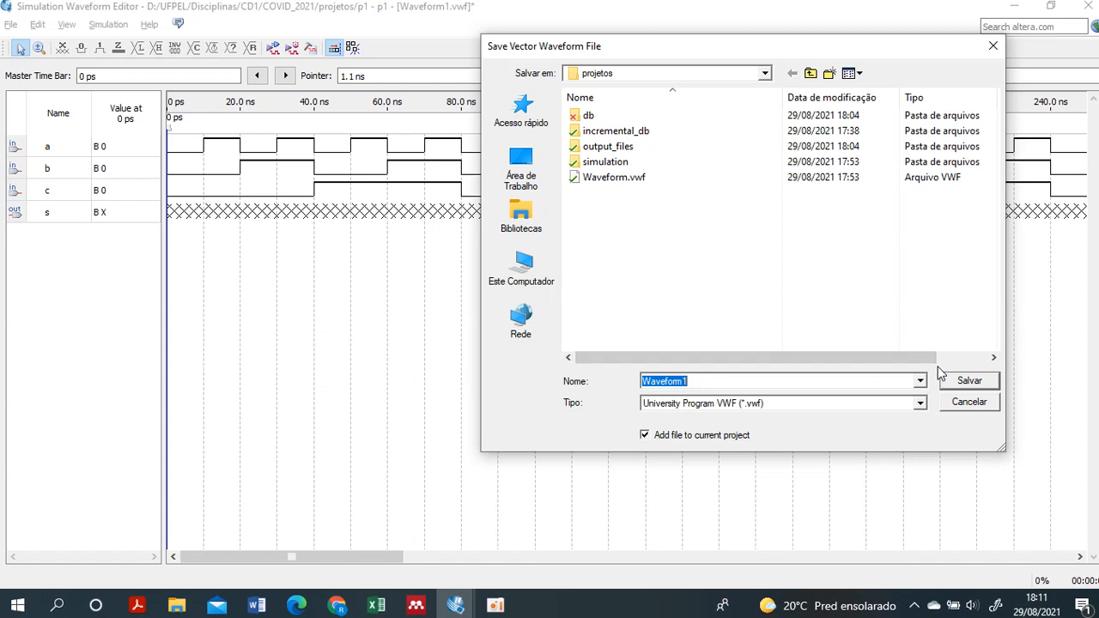
text(teste)
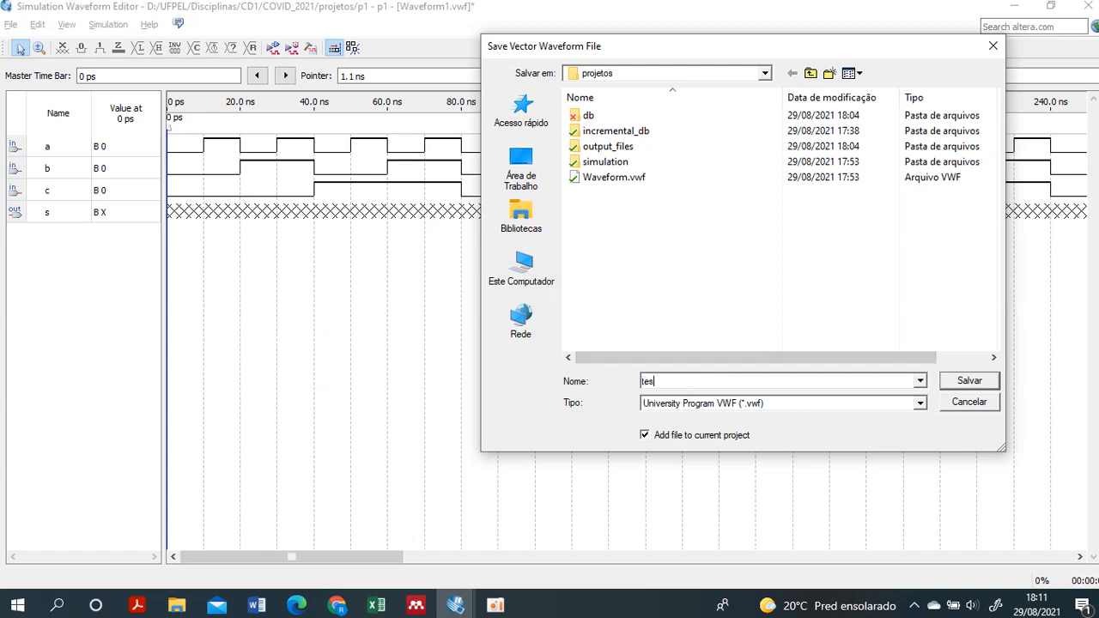
click(965, 383)
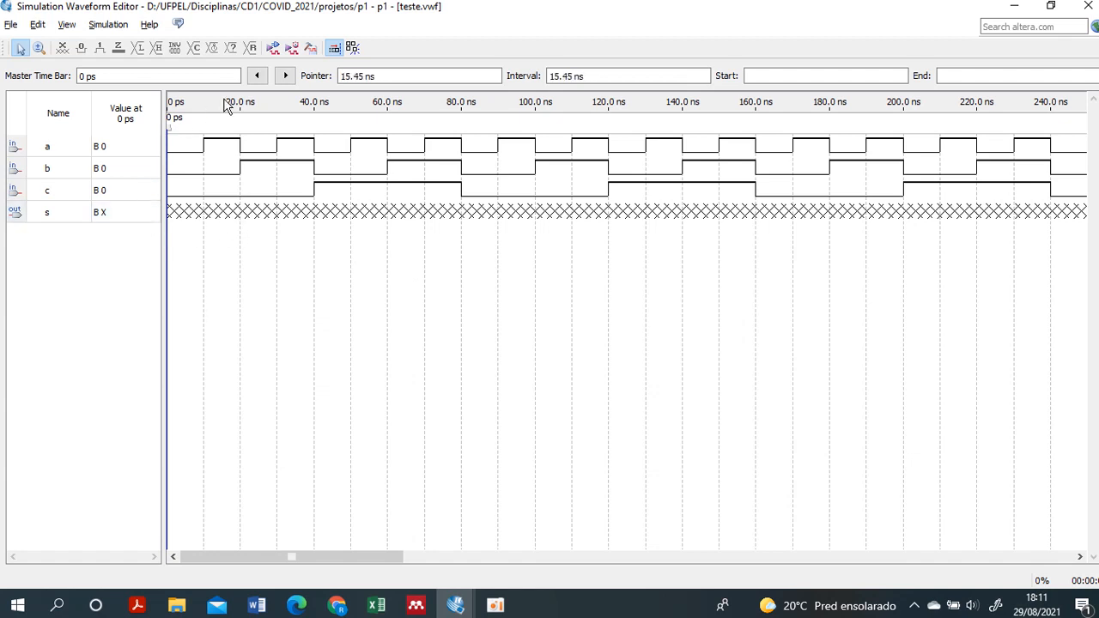
- Run a functional simulation of the teste.vwf waveform file
click(273, 49)
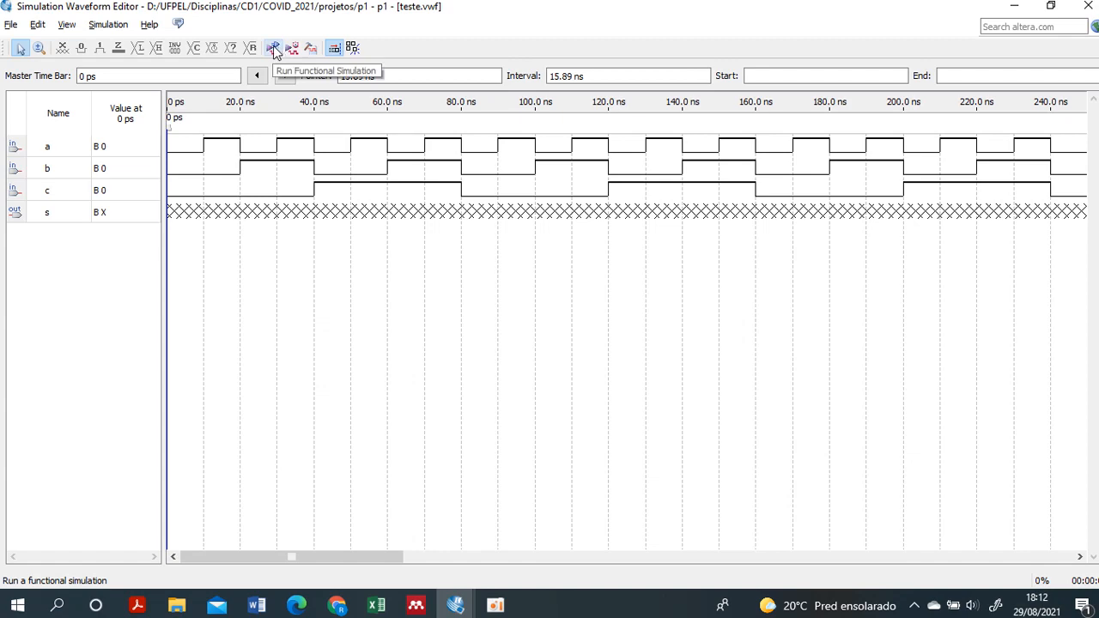
click(275, 50)
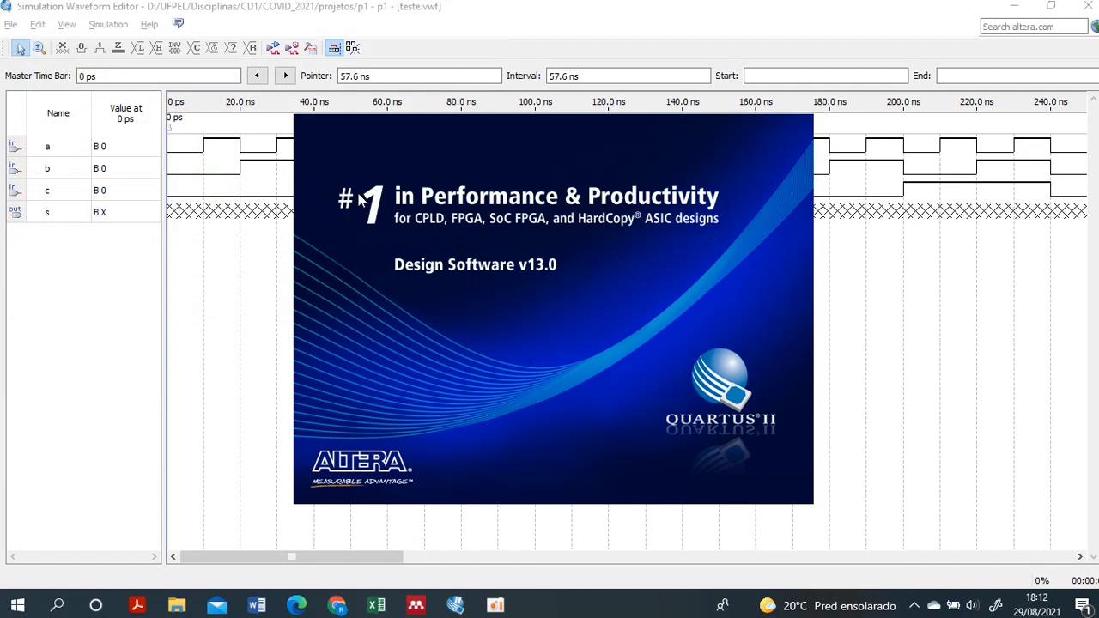
click(973, 198)
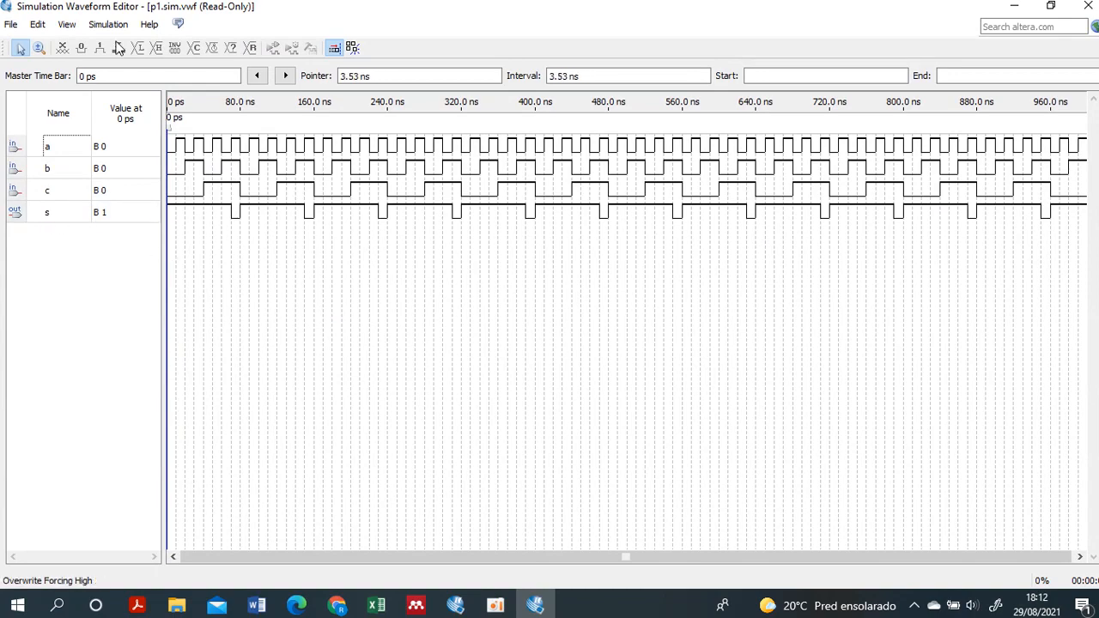
- Examine the simulated output s up close against inputs a, b and c, starting at 0 ps
click(38, 47)
click(219, 247)
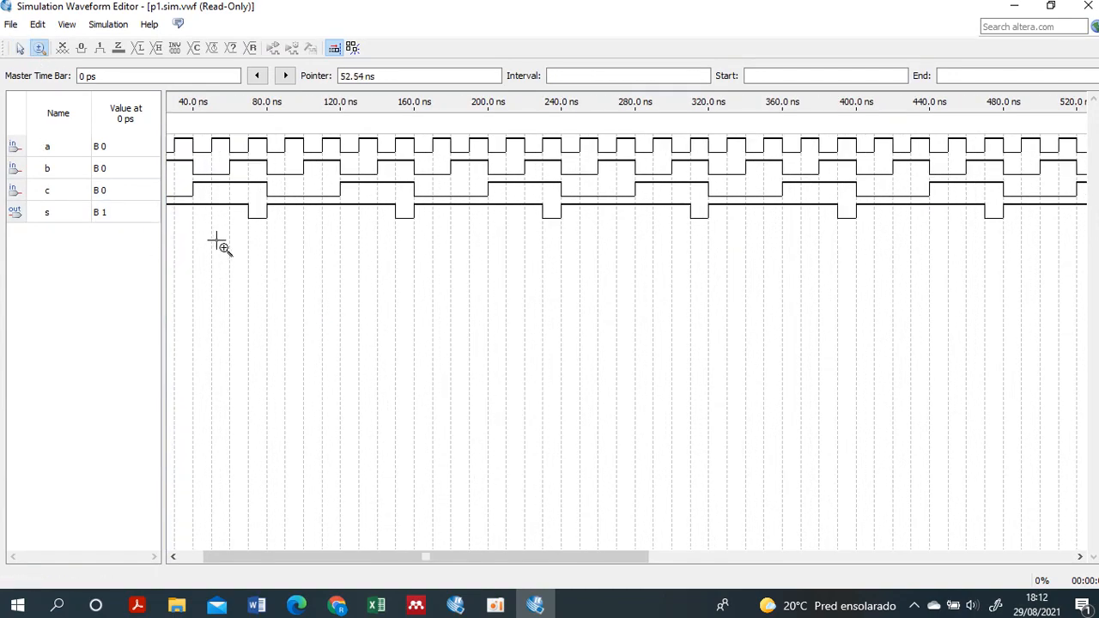
click(217, 246)
drag(337, 556, 302, 562)
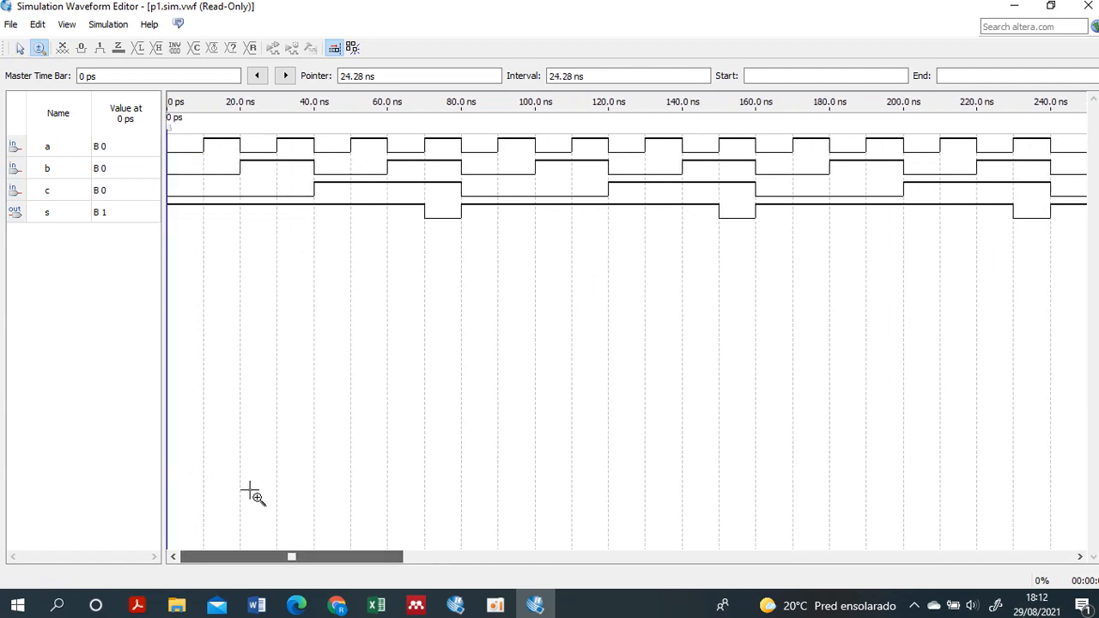
click(21, 47)
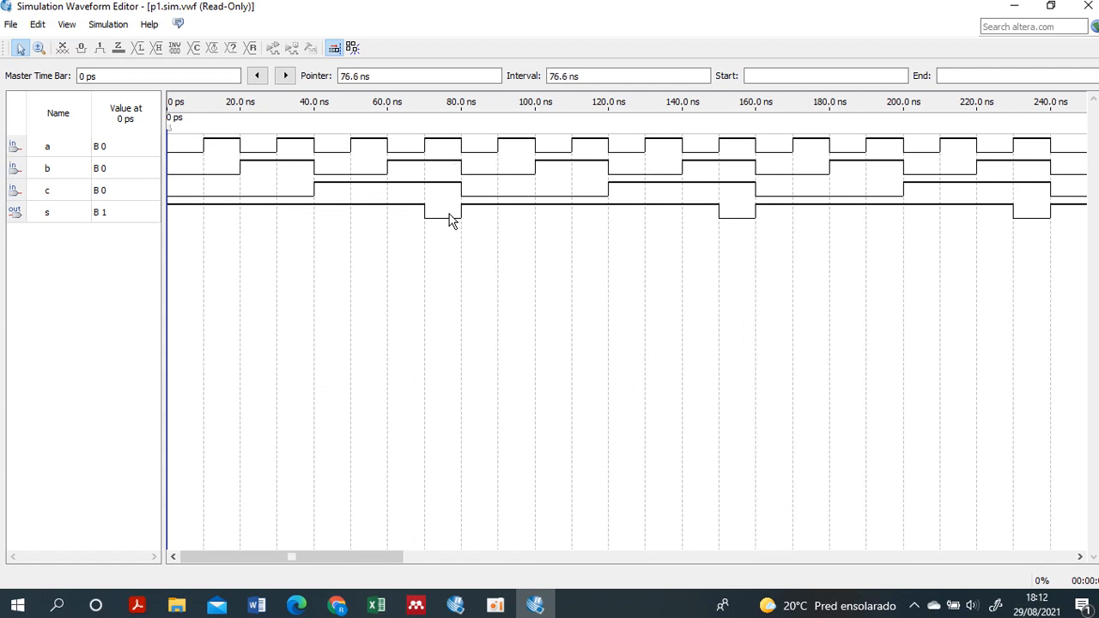
- Review the logic expression for s in exemplo.vhd in Quartus II and compare it with the simulated waveforms in p1.sim.vwf
click(534, 604)
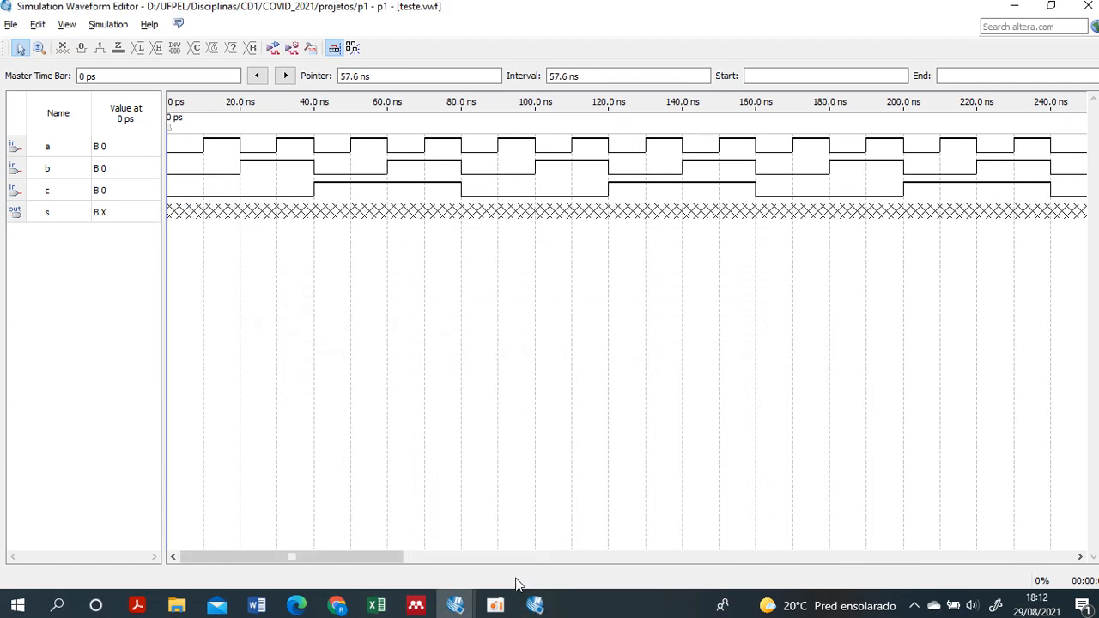
click(456, 606)
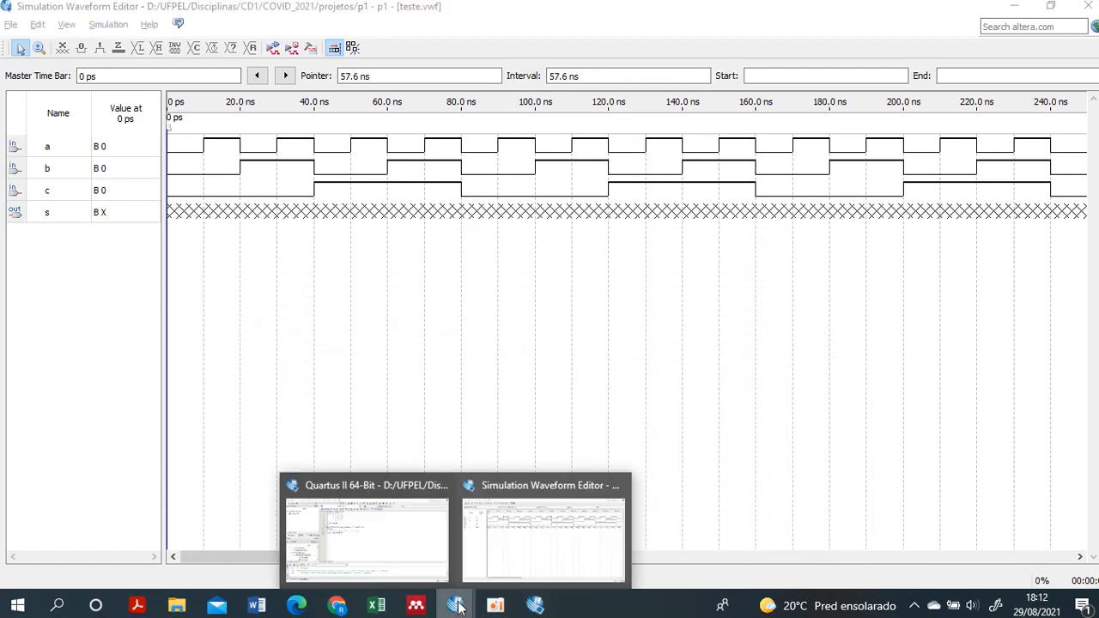
click(382, 552)
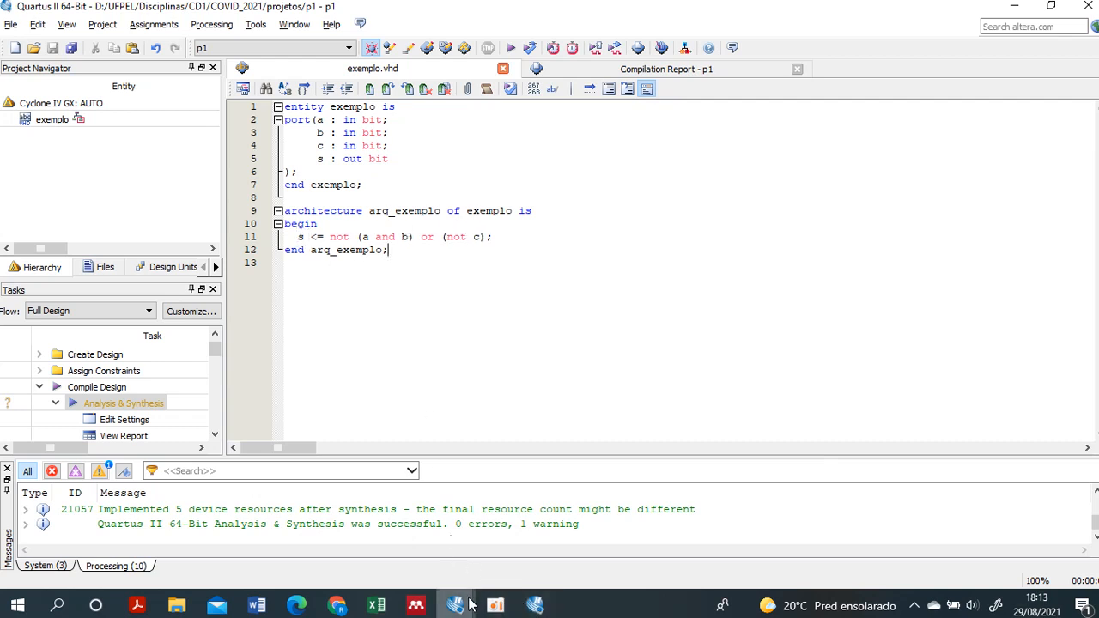
mouse_move(455, 606)
click(526, 536)
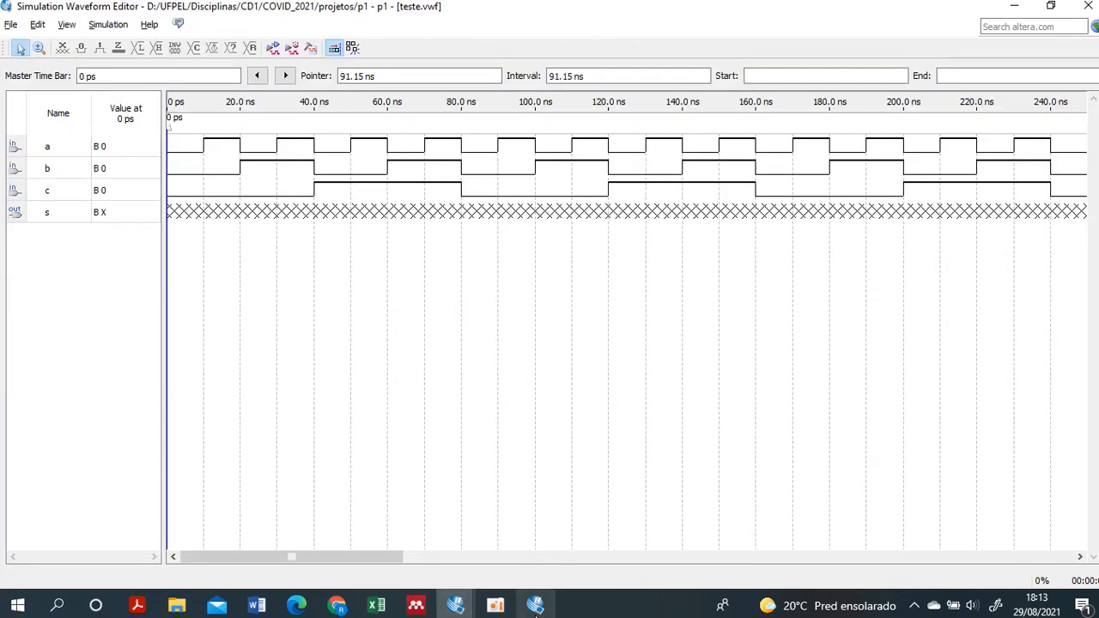
click(533, 608)
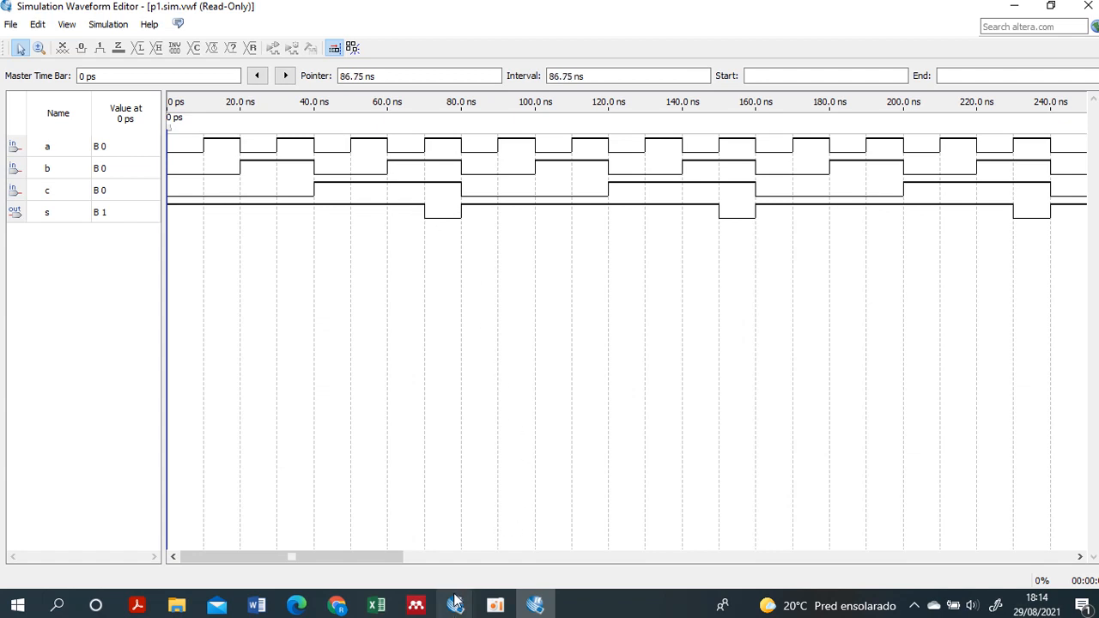
mouse_move(495, 594)
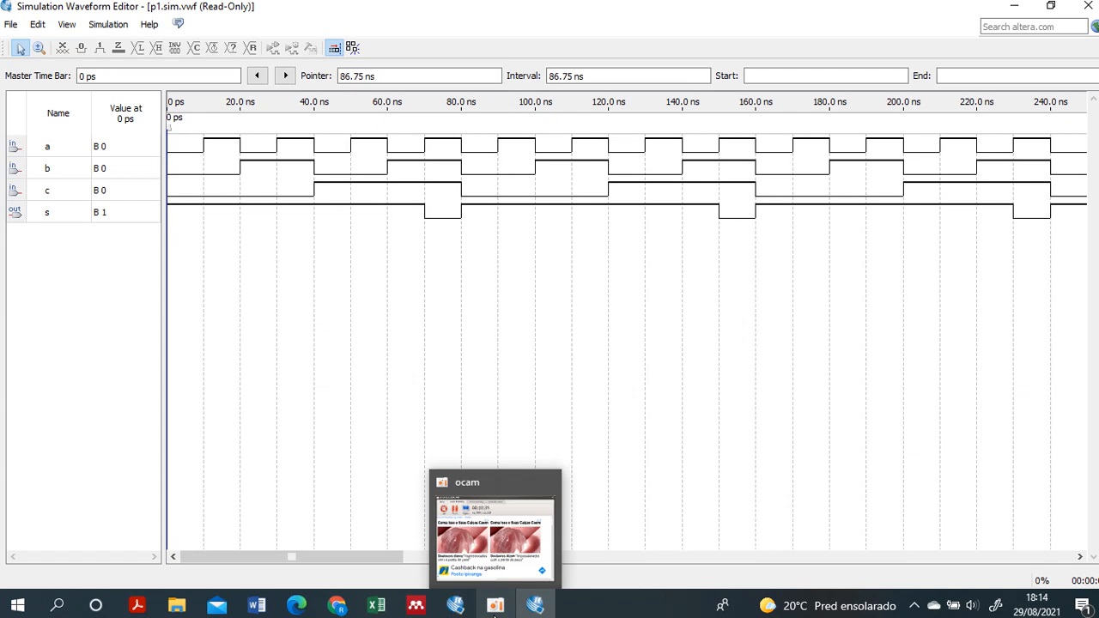